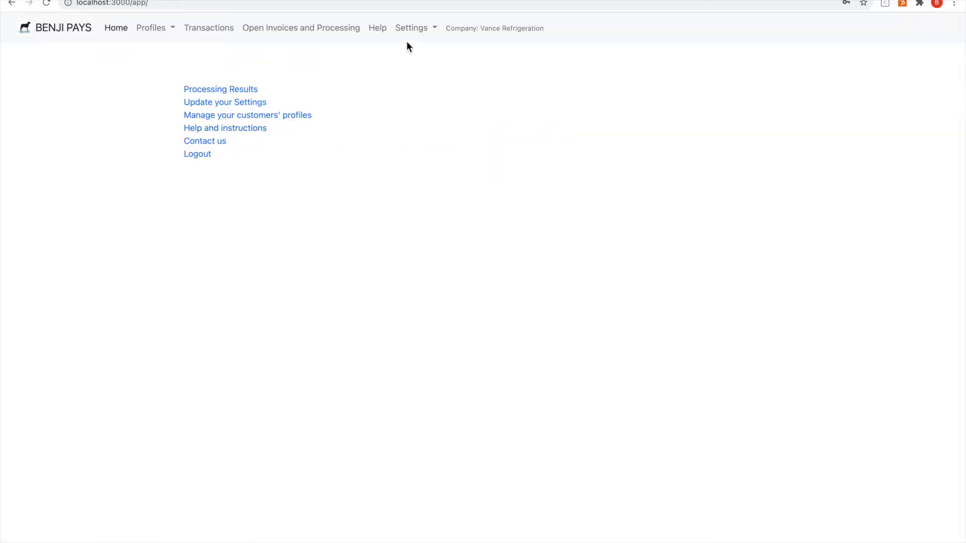
Step: Switch from the Xero dashboard to the Benji Pays home page for Vance Refrigeration
{"action": "left_click", "coordinate": [412, 31]}
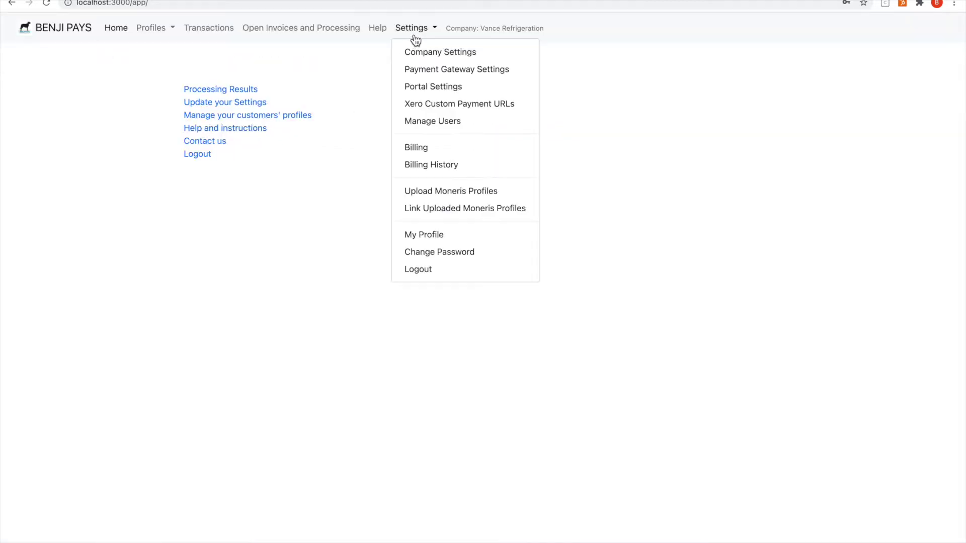
Step: Review the CAD and USD Moneris links under Xero Custom Payment URLs, then return to Xero
{"action": "left_click", "coordinate": [425, 105]}
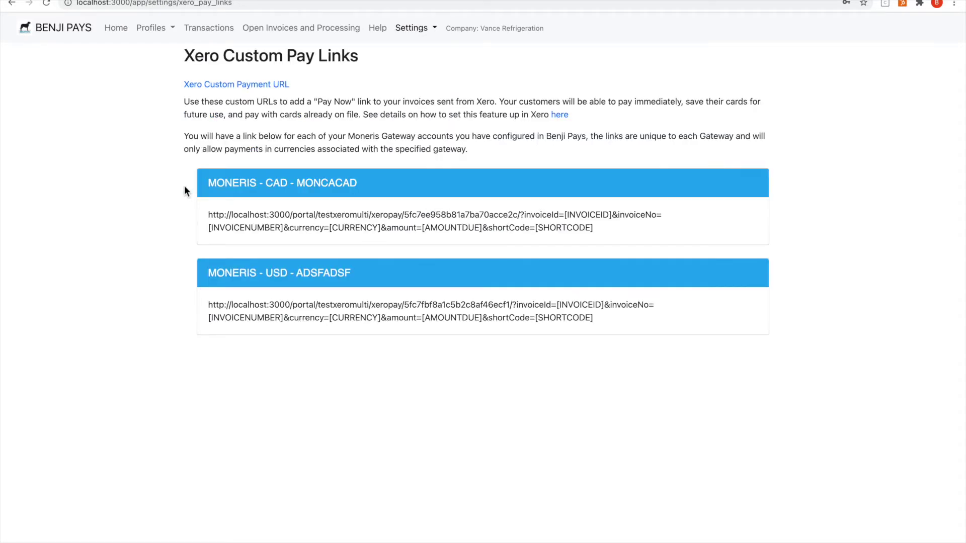
{"action": "left_click_drag", "start_coordinate": [206, 213], "coordinate": [611, 237]}
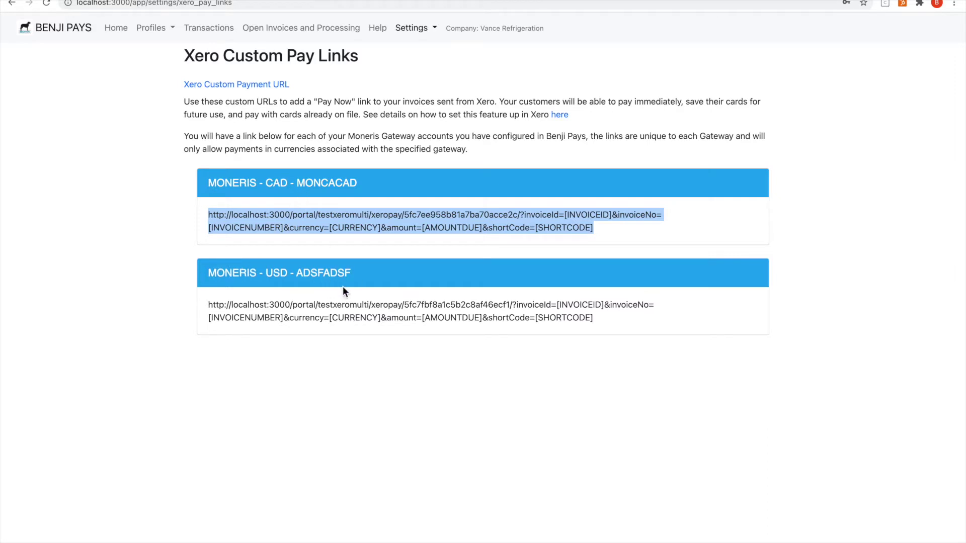
{"action": "left_click", "coordinate": [326, 119]}
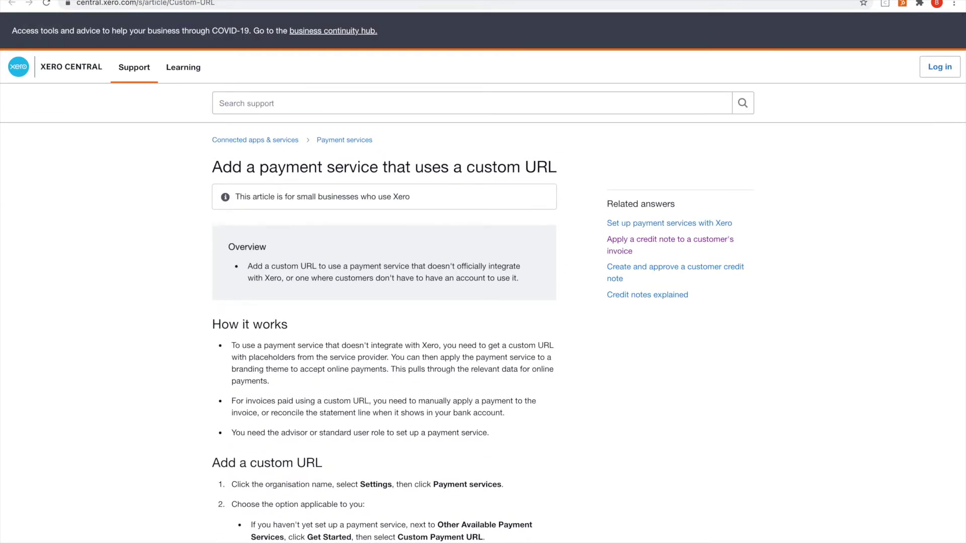
{"action": "key", "text": "ctrl+shift+Tab"}
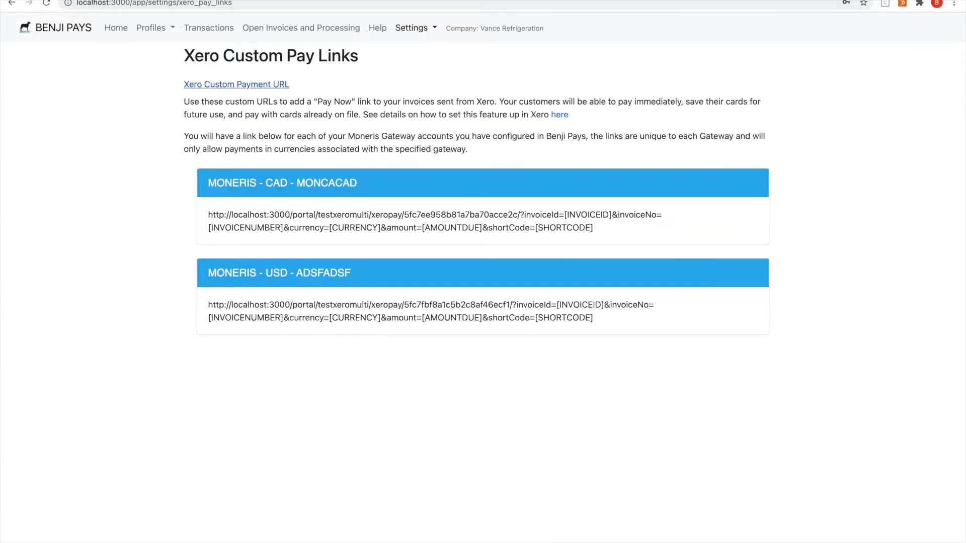
{"action": "key", "text": "ctrl+shift+Tab"}
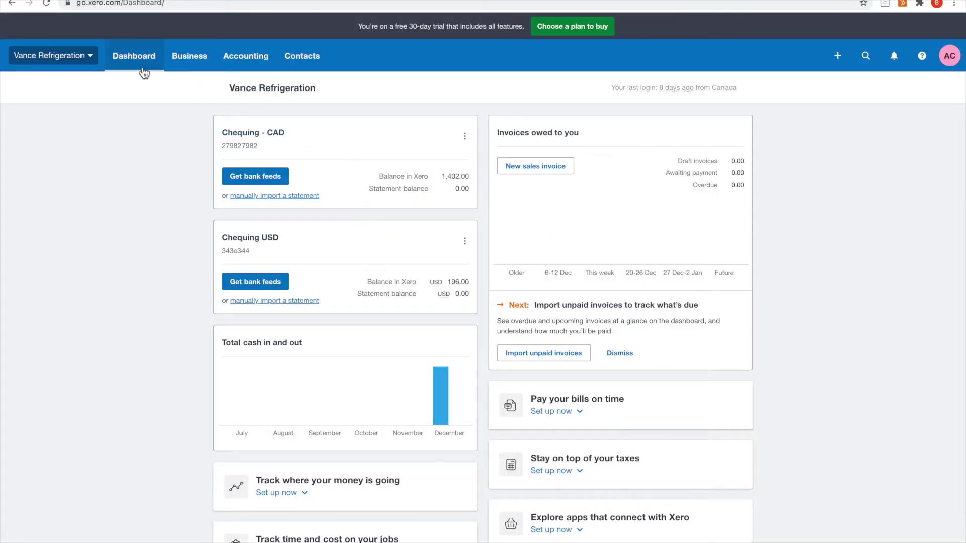
Step: Go through the organisation Settings menu to Invoice settings and its Standard branding theme
{"action": "left_click", "coordinate": [89, 61]}
{"action": "left_click", "coordinate": [65, 174]}
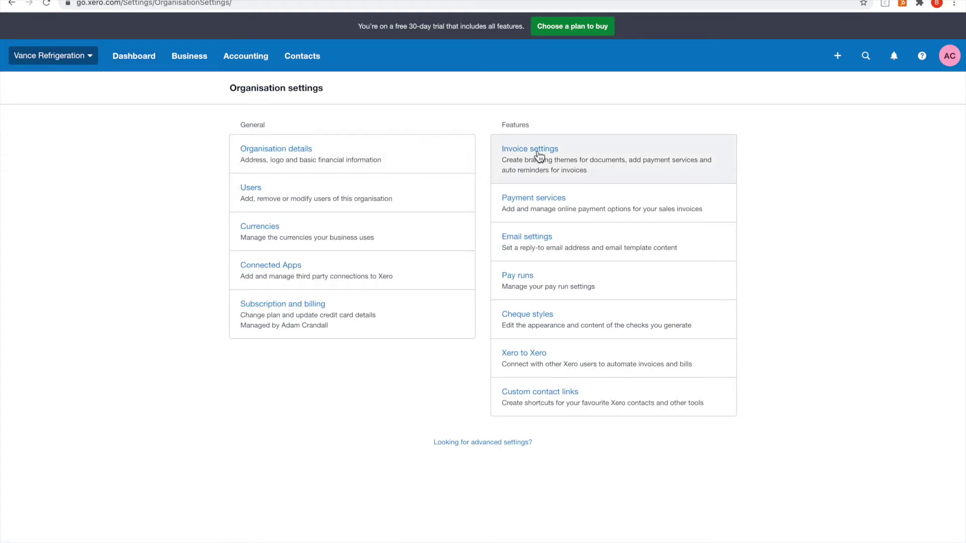
{"action": "left_click", "coordinate": [539, 157]}
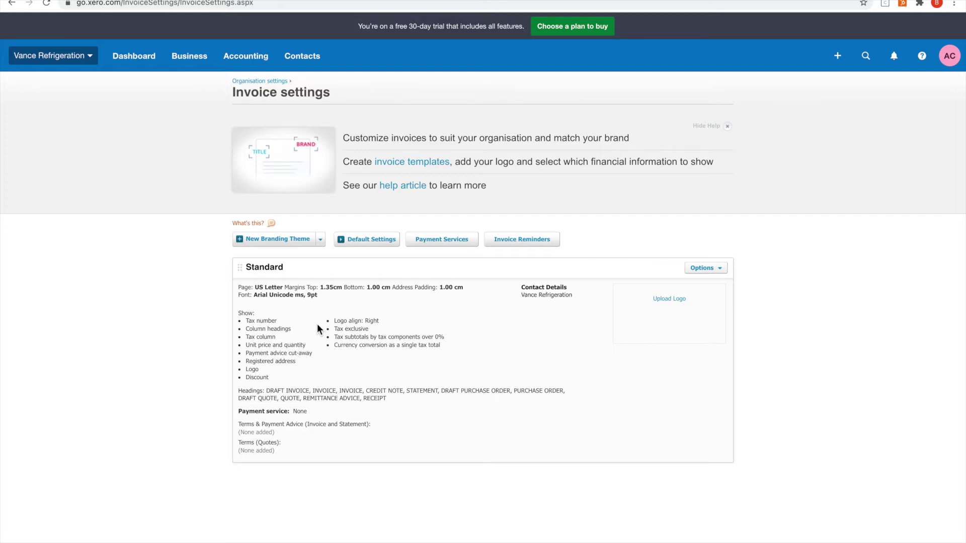
Step: Create two new branding themes named 'CAD Pay Now' and 'USD Pay Now'
{"action": "left_click", "coordinate": [308, 242]}
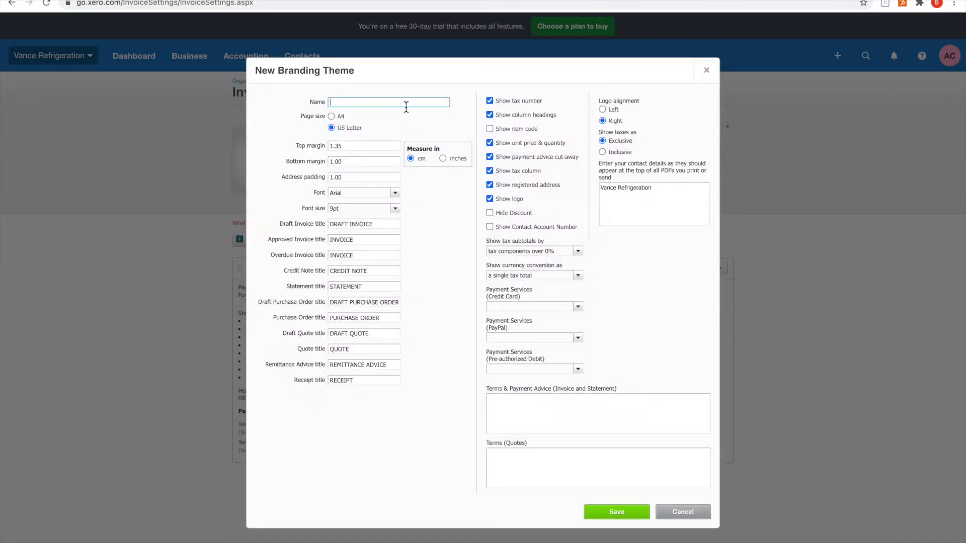
{"action": "type", "text": "CAD Pay Now"}
{"action": "left_click", "coordinate": [635, 513]}
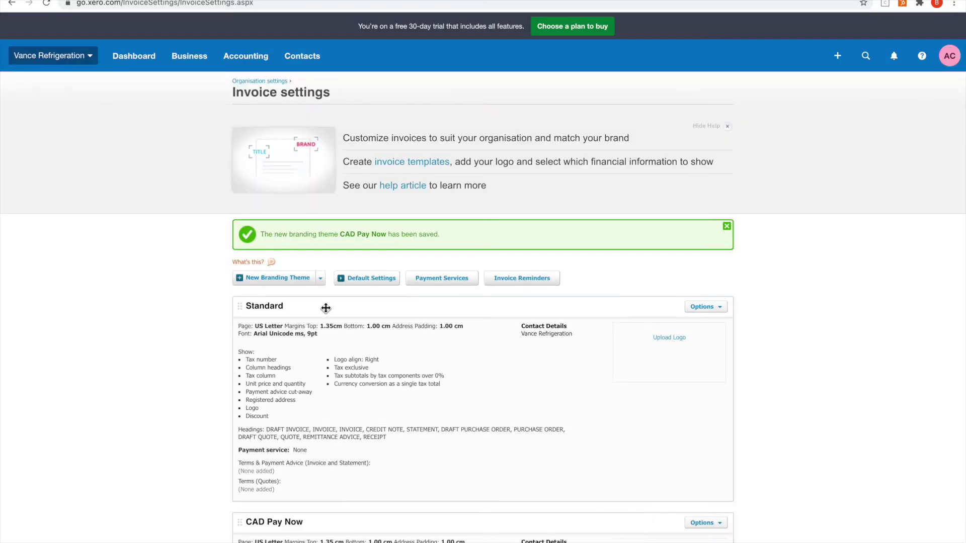
{"action": "left_click", "coordinate": [301, 277]}
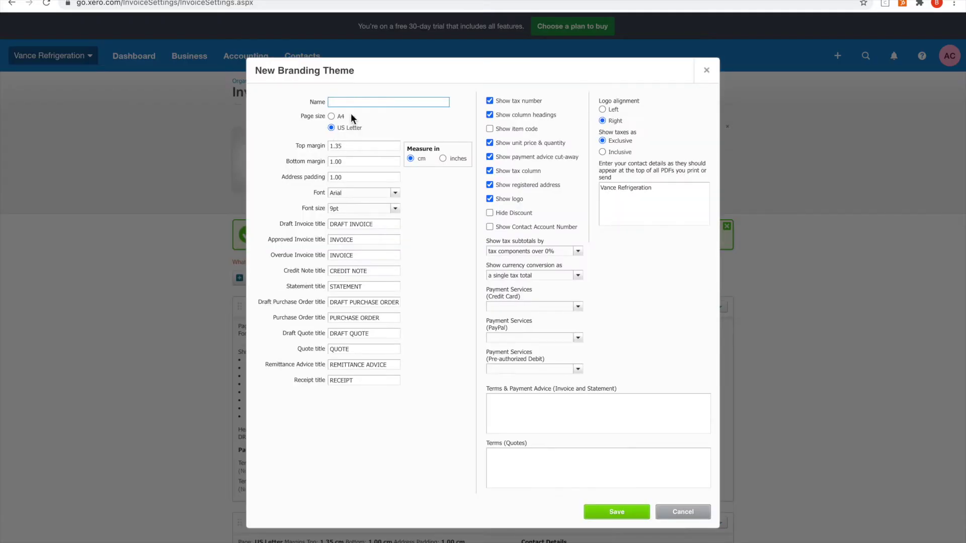
{"action": "type", "text": "USD Pay Now"}
{"action": "left_click", "coordinate": [637, 516]}
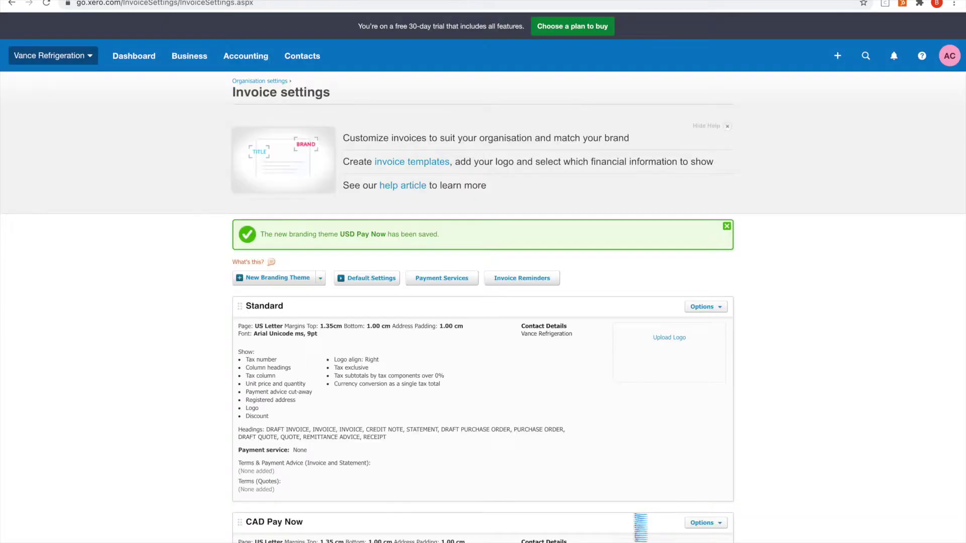
Step: Check the Standard theme's options, then move on to the Payment Services settings
{"action": "scroll", "coordinate": [600, 441], "scroll_direction": "down", "scroll_amount": 3}
{"action": "left_click", "coordinate": [726, 166]}
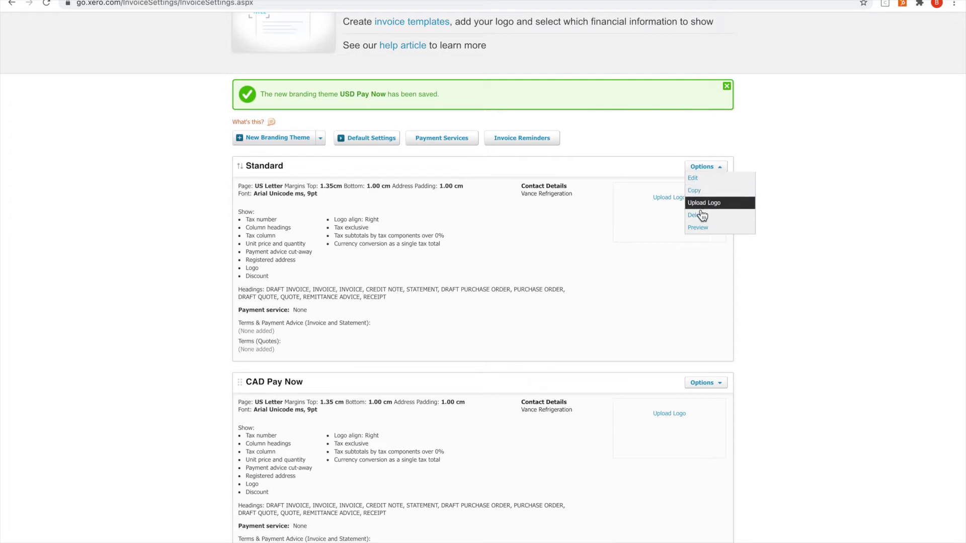
{"action": "left_click", "coordinate": [833, 309]}
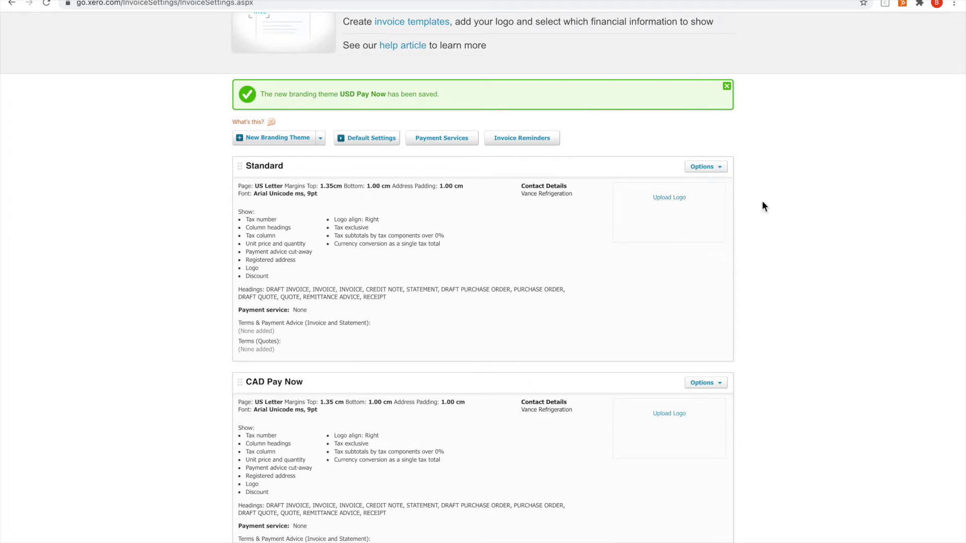
{"action": "scroll", "coordinate": [763, 201], "scroll_direction": "up", "scroll_amount": 2}
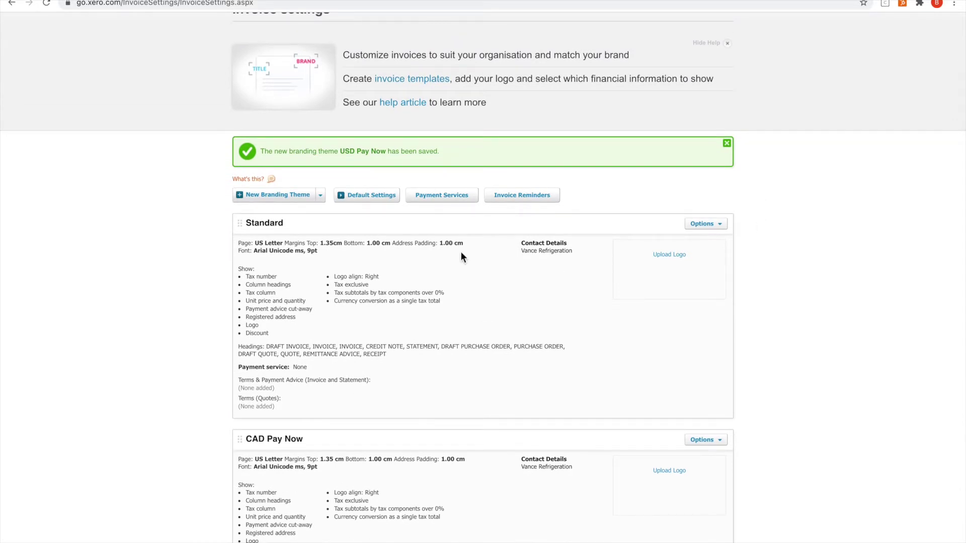
{"action": "left_click", "coordinate": [456, 196]}
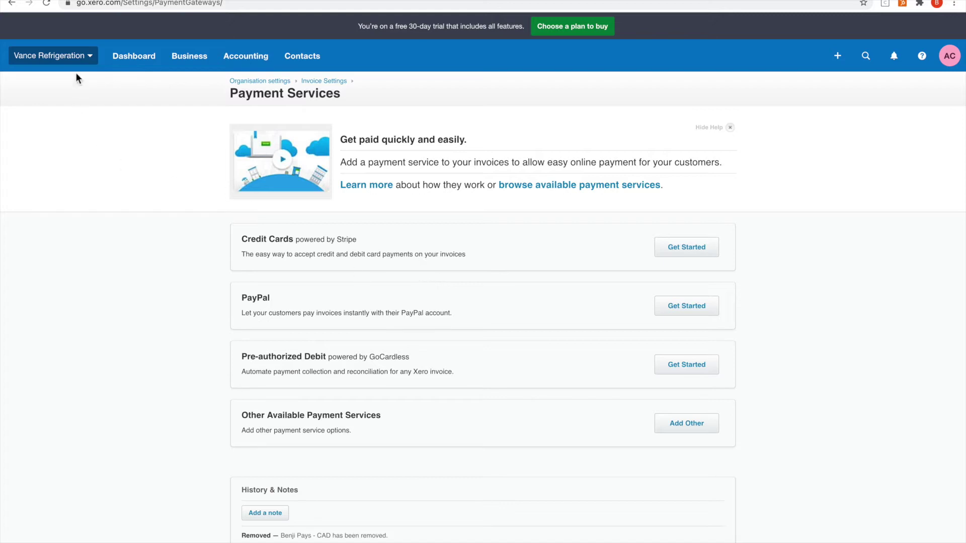
Step: Reopen Payment services from organisation Settings and list other services, including Custom Payment URL
{"action": "left_click", "coordinate": [83, 58]}
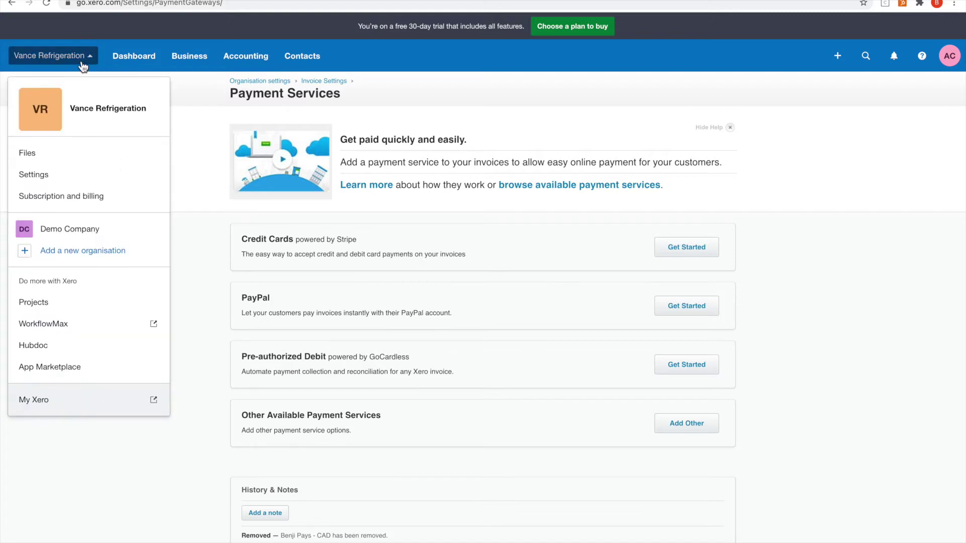
{"action": "left_click", "coordinate": [77, 175]}
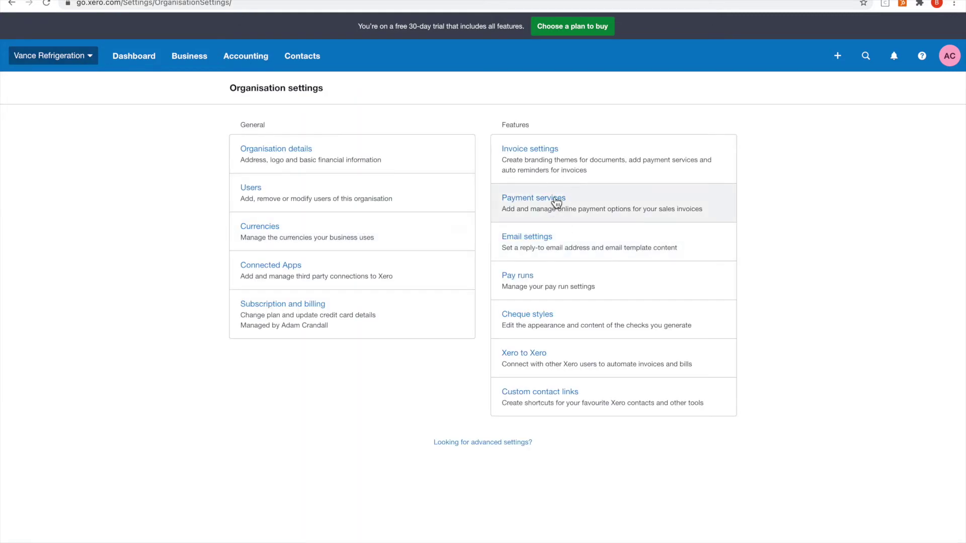
{"action": "left_click", "coordinate": [557, 203]}
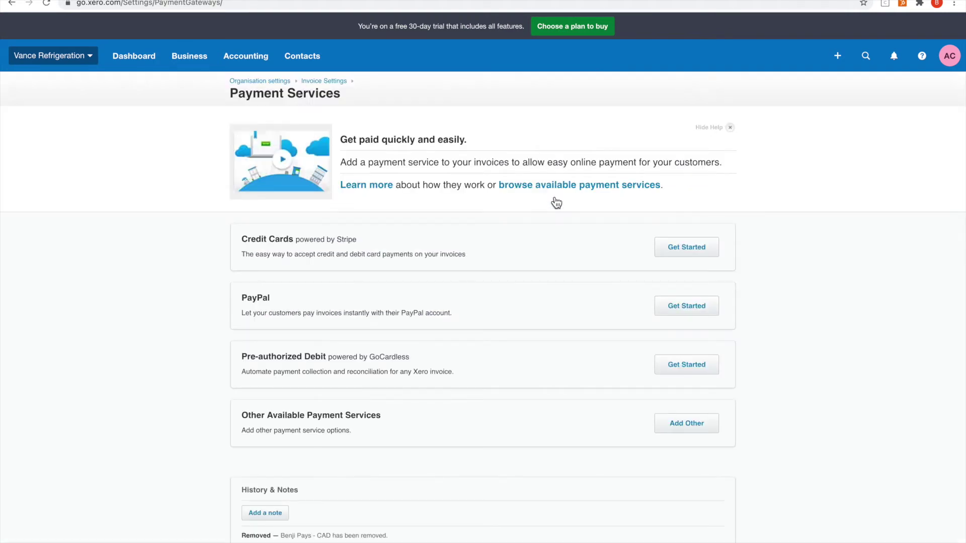
{"action": "scroll", "coordinate": [561, 306], "scroll_direction": "down", "scroll_amount": 1}
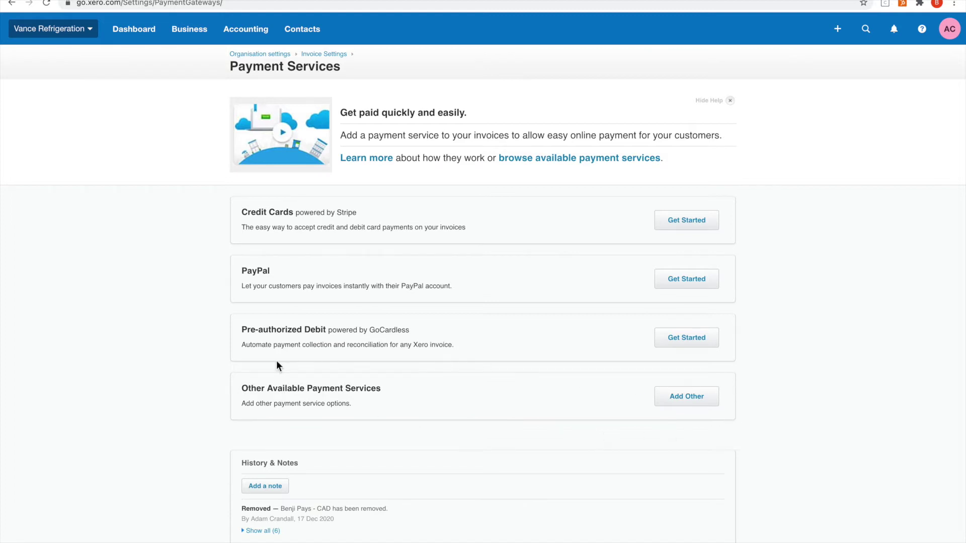
{"action": "left_click", "coordinate": [702, 403]}
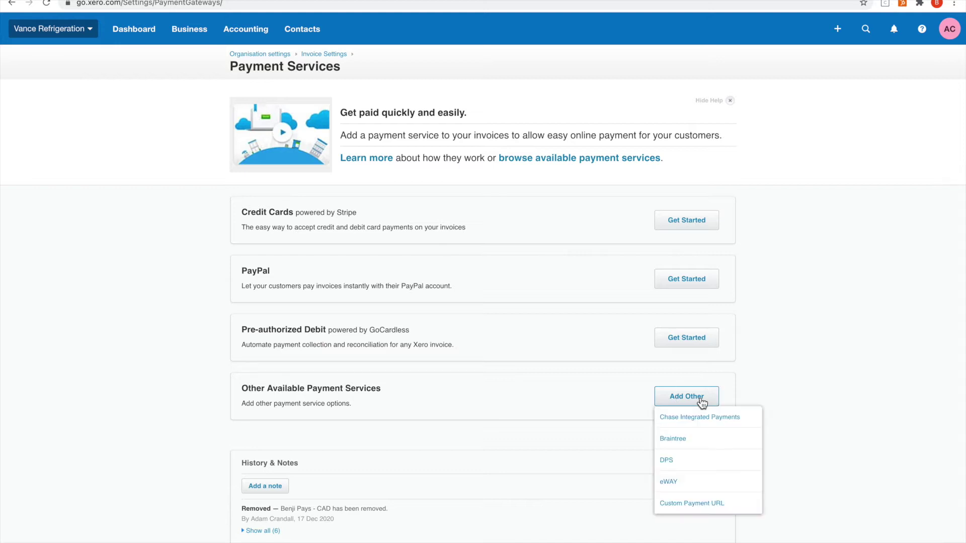
Step: Add a Custom Payment URL service named 'Benji Pays CAD'
{"action": "left_click", "coordinate": [705, 505]}
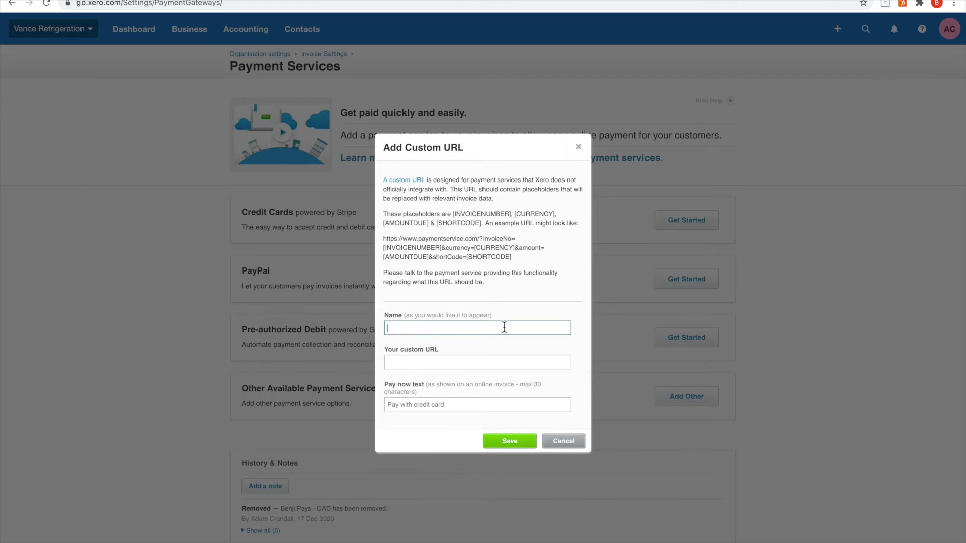
{"action": "left_click", "coordinate": [504, 327]}
{"action": "type", "text": "Benji Pay"}
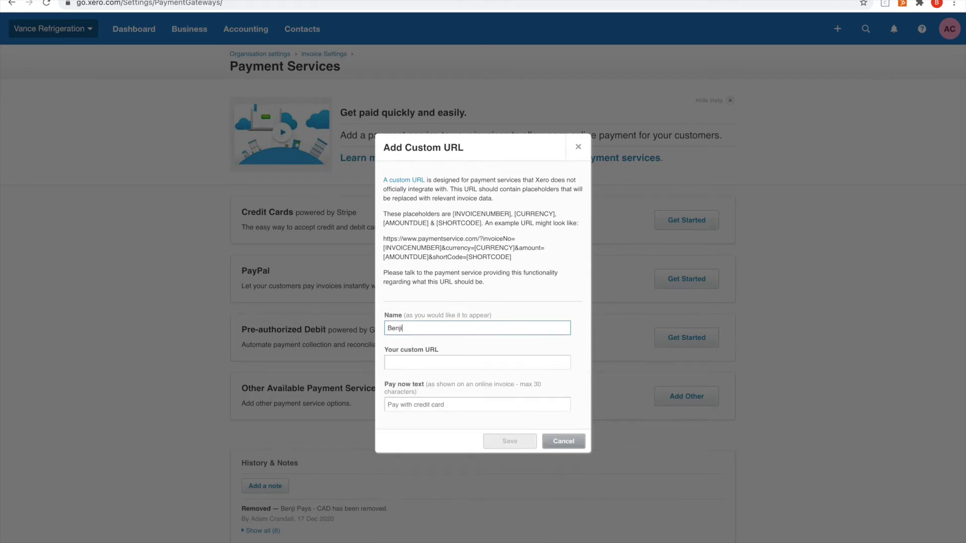
{"action": "type", "text": "s CAD"}
{"action": "left_click", "coordinate": [388, 362]}
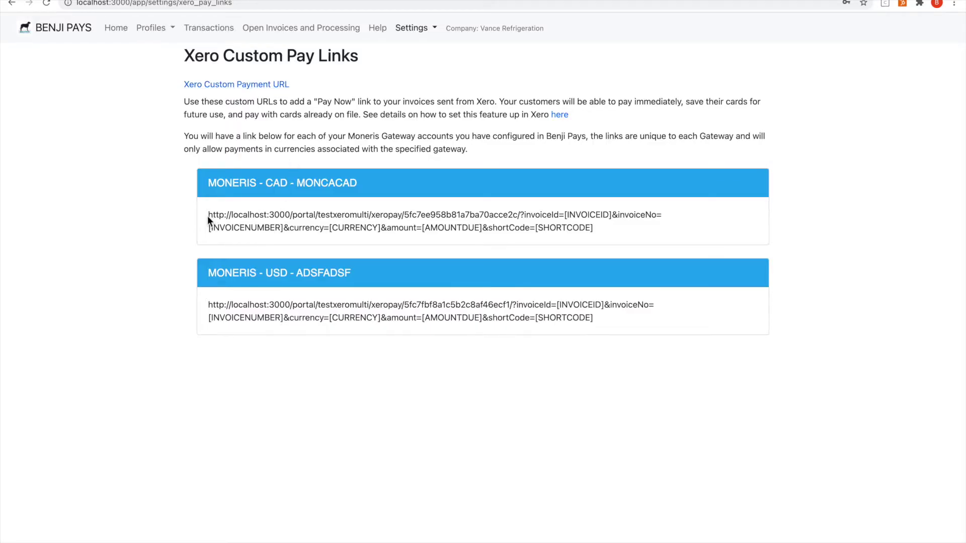
Step: Paste the copied CAD pay link as its URL, set pay-now text 'Pay with credit card', and save
{"action": "left_click_drag", "start_coordinate": [207, 215], "coordinate": [605, 236]}
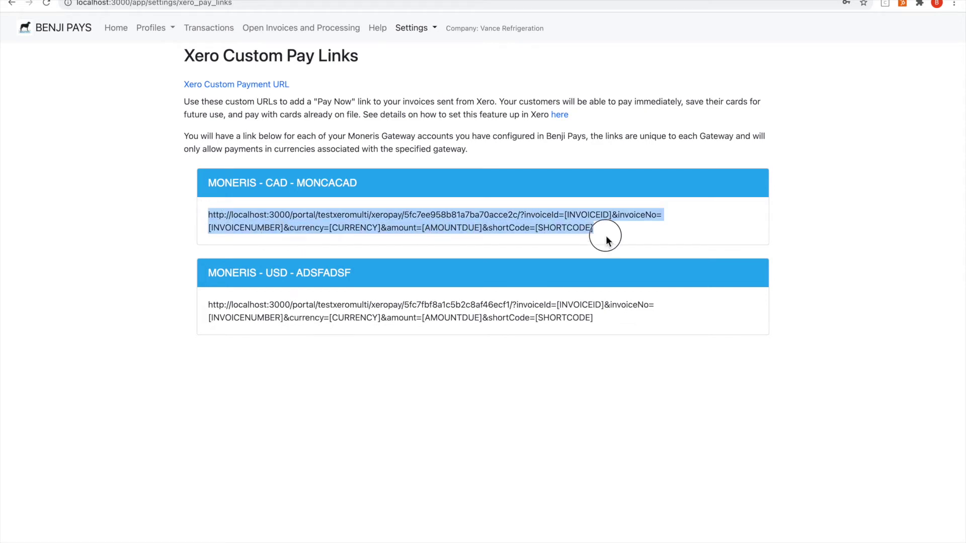
{"action": "key", "text": "super+c"}
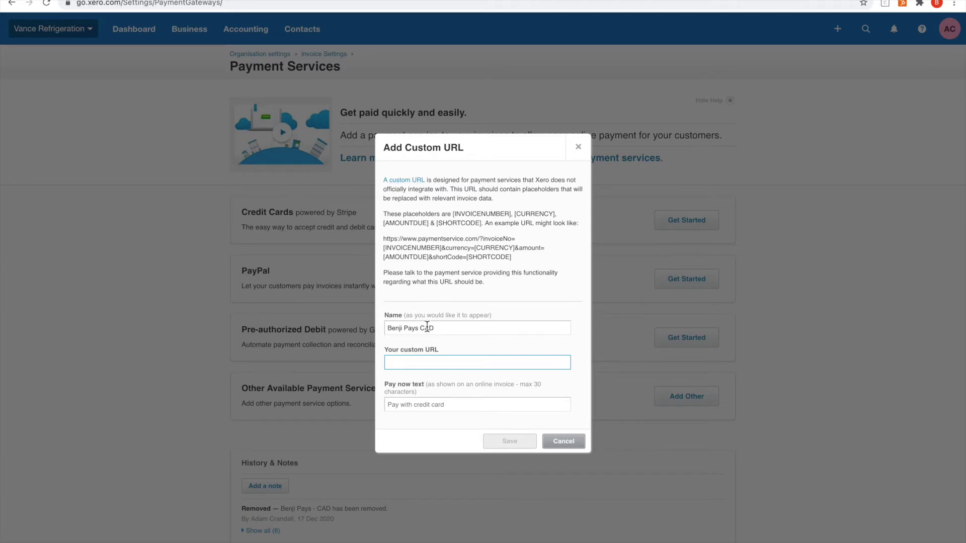
{"action": "right_click", "coordinate": [422, 360]}
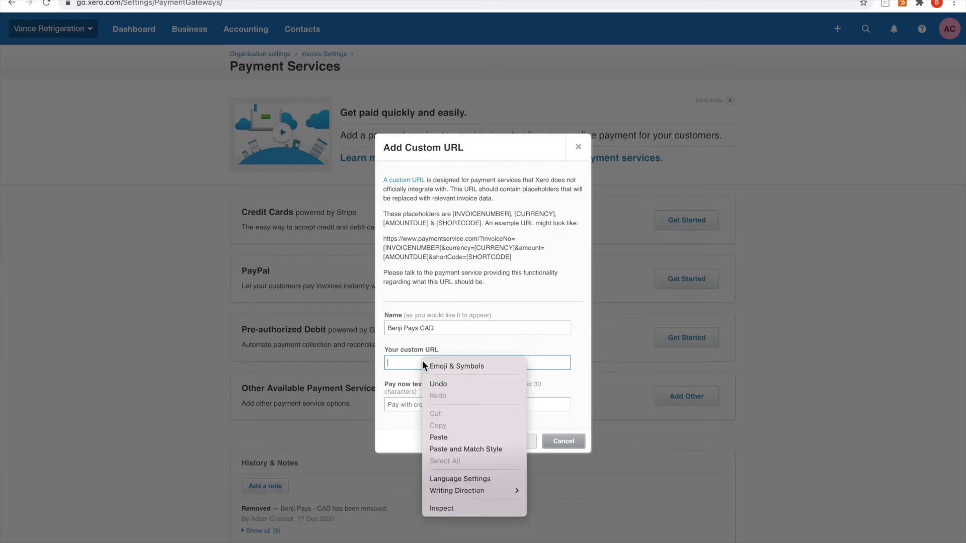
{"action": "left_click", "coordinate": [447, 438]}
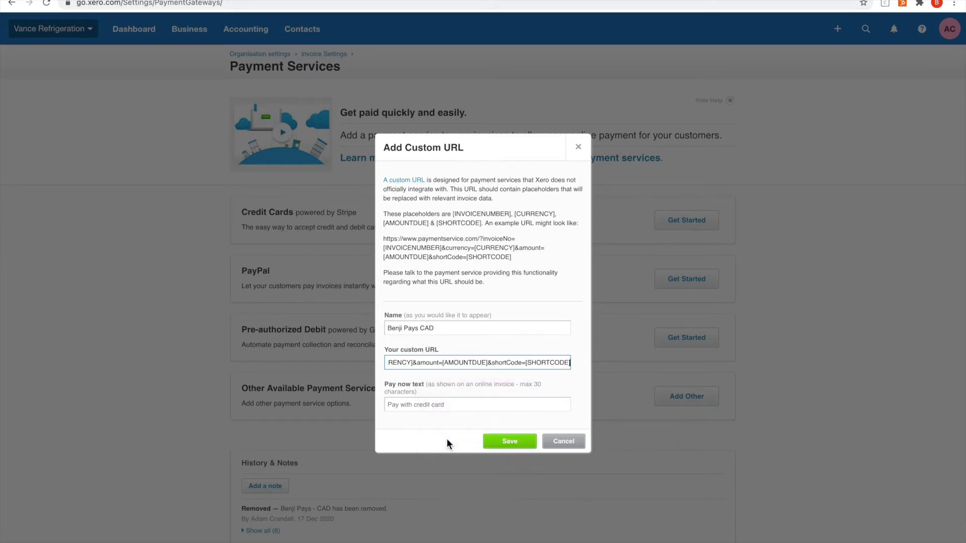
{"action": "left_click", "coordinate": [454, 405]}
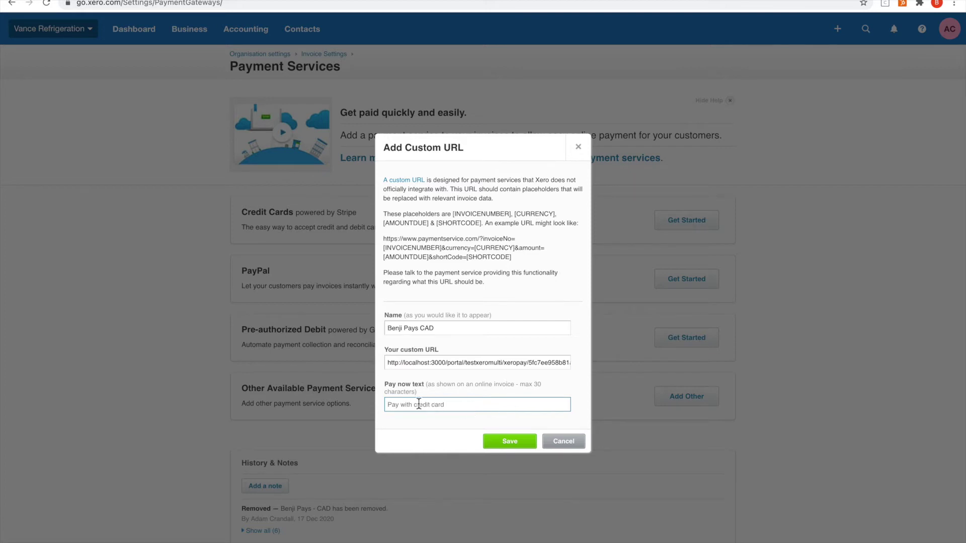
{"action": "type", "text": "Pay with credit card"}
{"action": "left_click", "coordinate": [510, 443]}
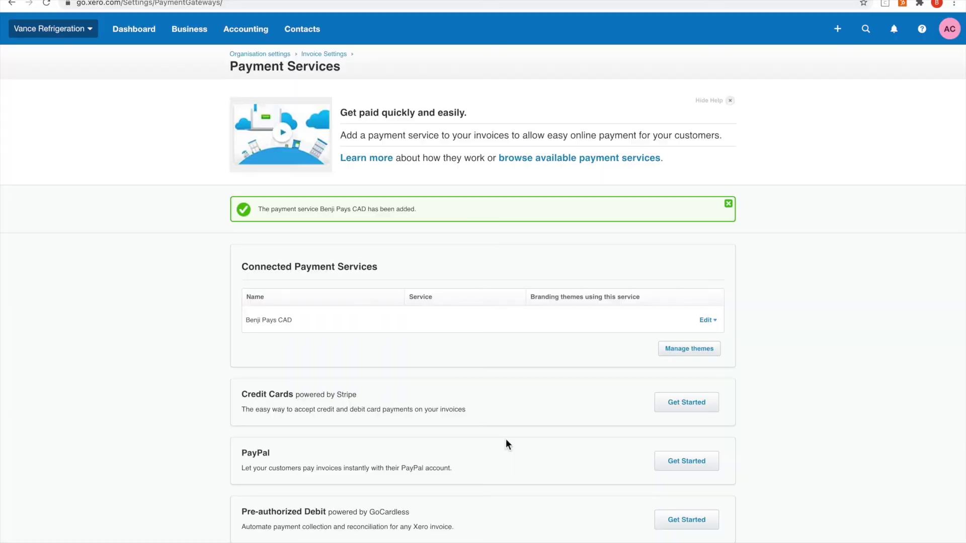
Step: Add another Custom Payment URL service named 'Benji Pays USD'
{"action": "scroll", "coordinate": [505, 439], "scroll_direction": "down", "scroll_amount": 1}
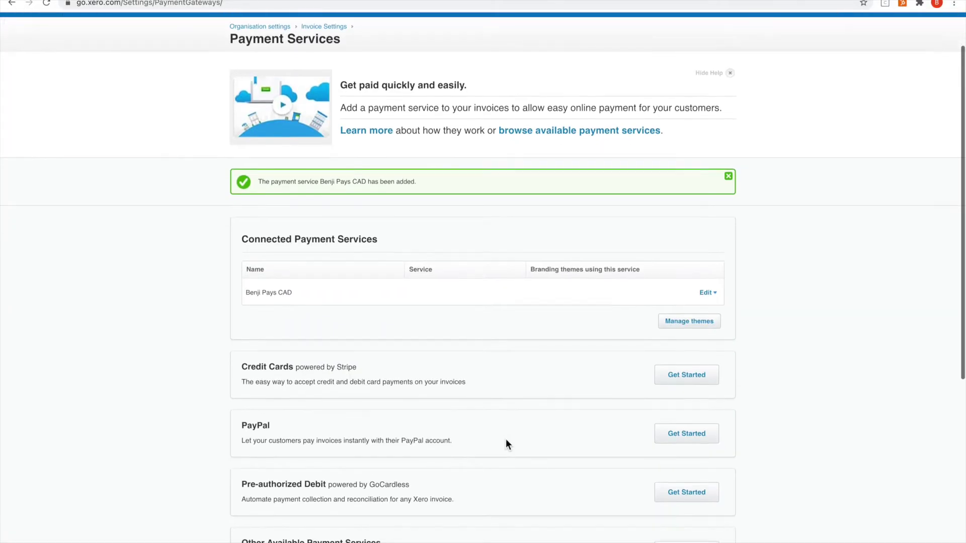
{"action": "scroll", "coordinate": [506, 439], "scroll_direction": "up", "scroll_amount": 1}
{"action": "scroll", "coordinate": [505, 439], "scroll_direction": "down", "scroll_amount": 4}
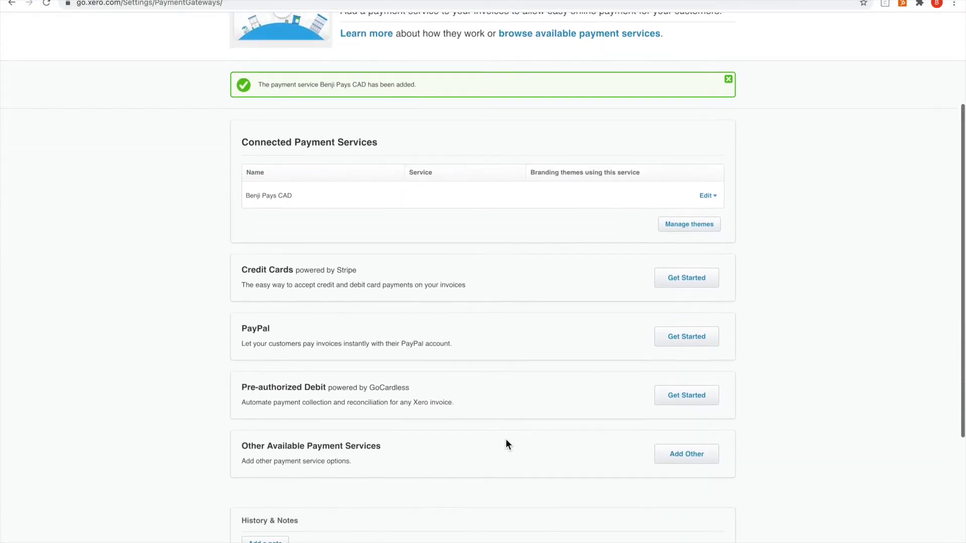
{"action": "left_click", "coordinate": [699, 458]}
{"action": "left_click", "coordinate": [690, 431]}
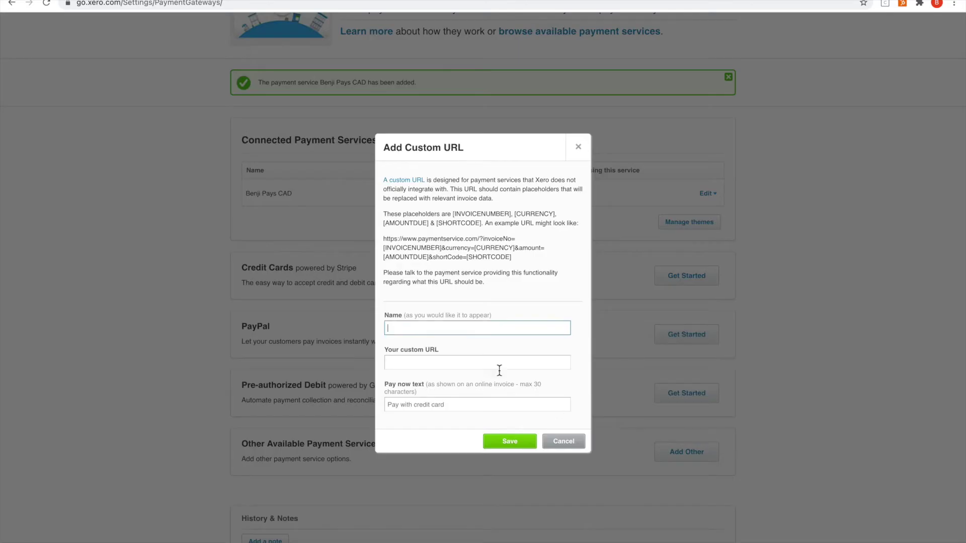
{"action": "type", "text": "Benj"}
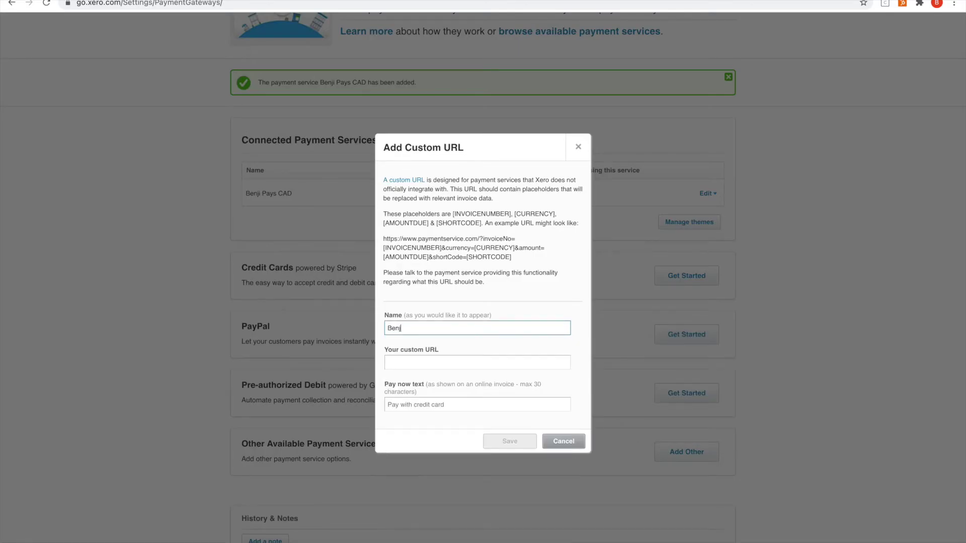
{"action": "type", "text": "i Pays USD"}
{"action": "key", "text": "Tab"}
Step: Paste the USD pay link from Benji Pays, set pay-now text 'Pay with credit card', and save
{"action": "key", "text": "ctrl+shift+Tab"}
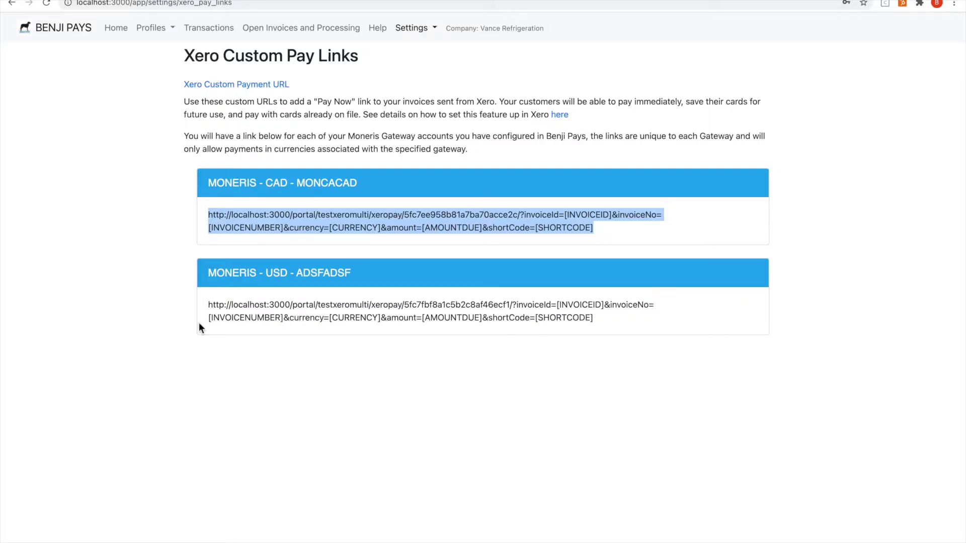
{"action": "left_click_drag", "start_coordinate": [210, 305], "coordinate": [614, 328]}
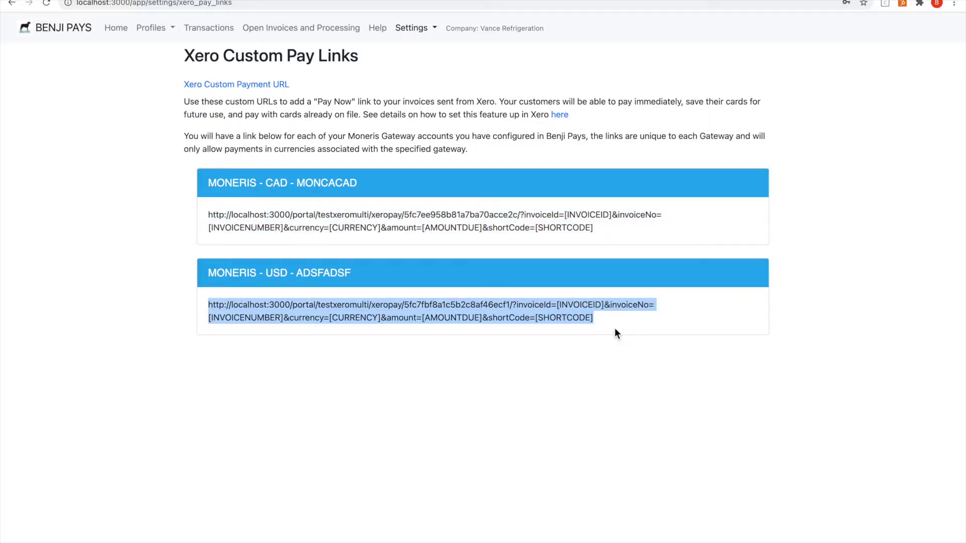
{"action": "key", "text": "ctrl+Tab"}
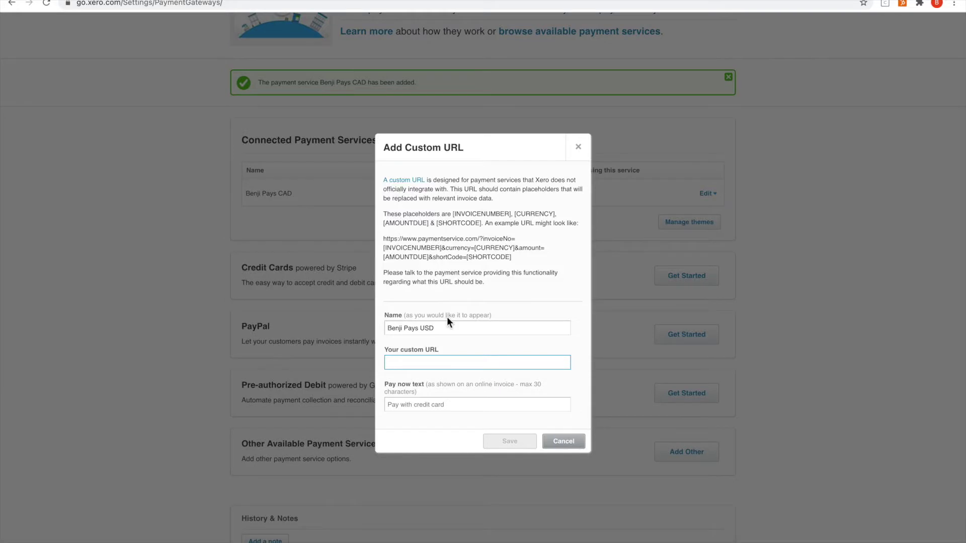
{"action": "key", "text": "ctrl+v"}
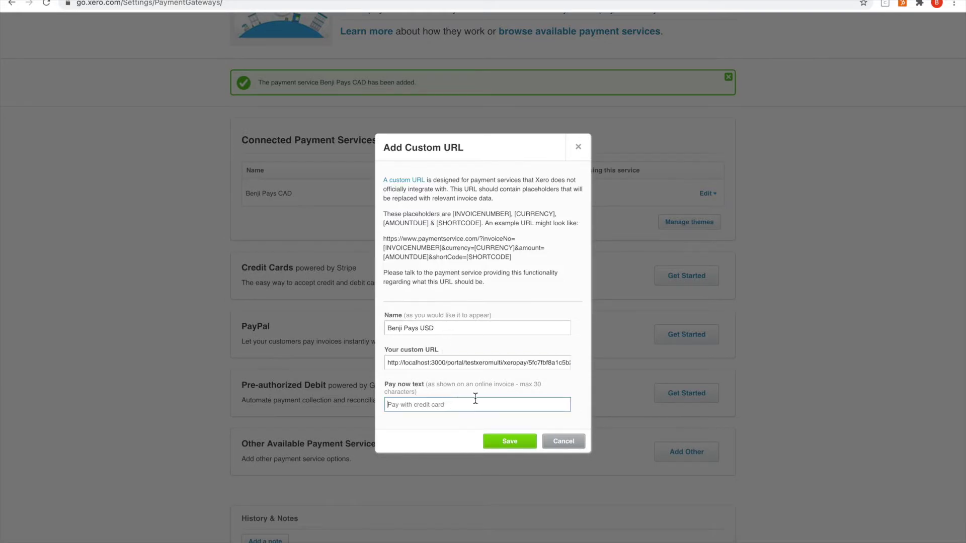
{"action": "type", "text": "Pay with credit card"}
{"action": "left_click", "coordinate": [497, 445]}
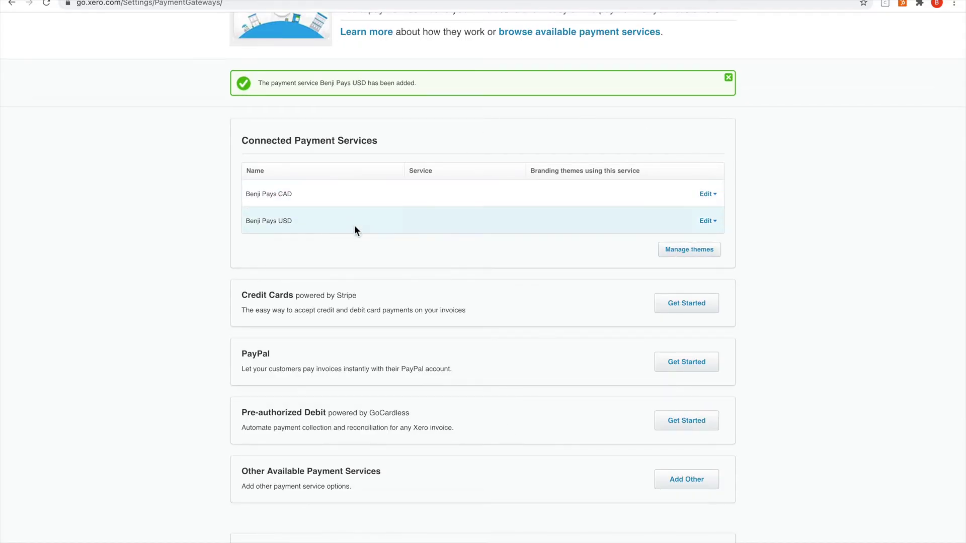
Step: Assign Benji Pays CAD to CAD Pay Now and Benji Pays USD to USD Pay Now, then save
{"action": "left_click", "coordinate": [702, 253]}
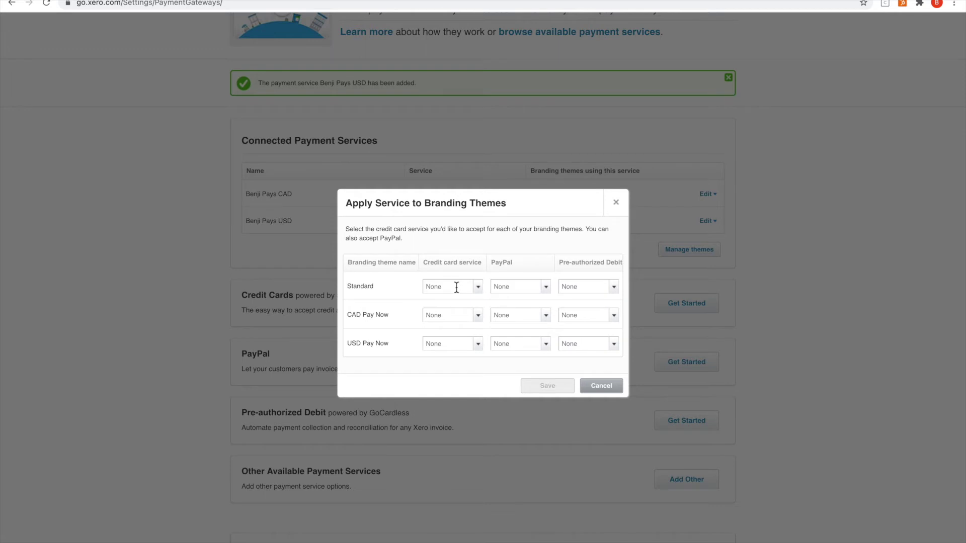
{"action": "left_click", "coordinate": [480, 318]}
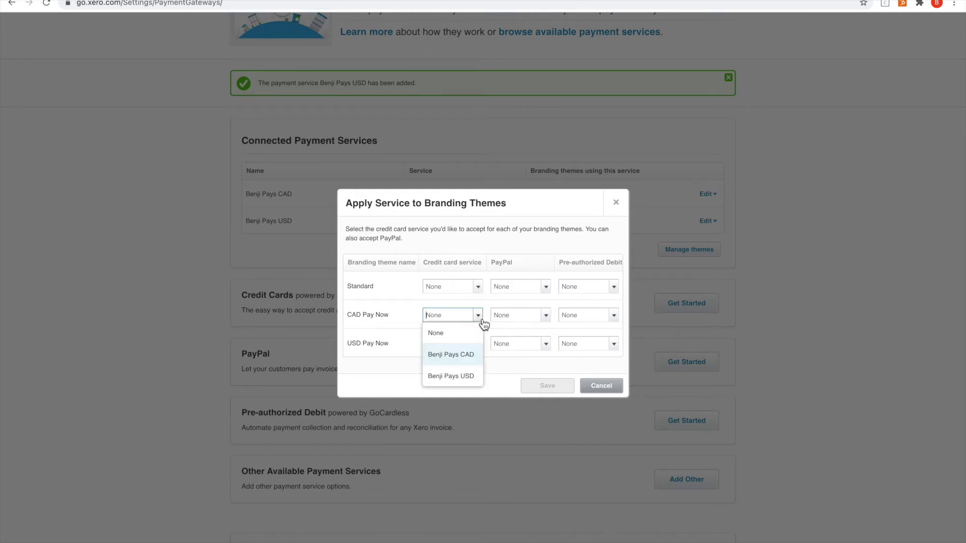
{"action": "left_click", "coordinate": [469, 356]}
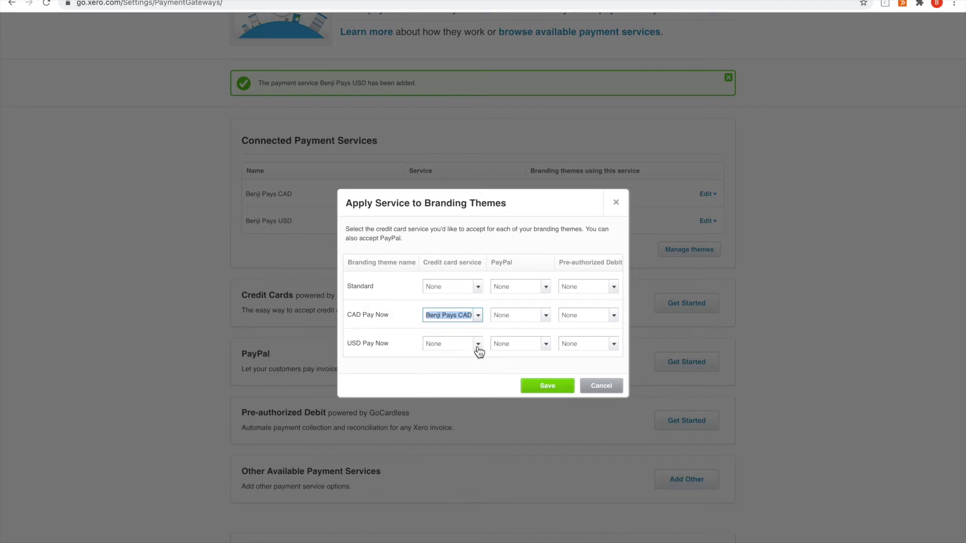
{"action": "left_click", "coordinate": [478, 347]}
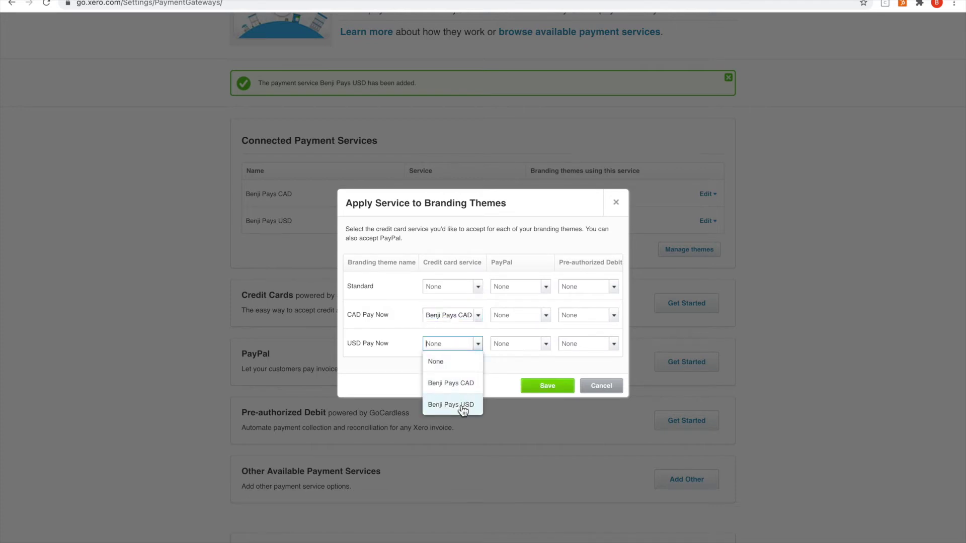
{"action": "left_click", "coordinate": [462, 405]}
{"action": "left_click", "coordinate": [535, 390]}
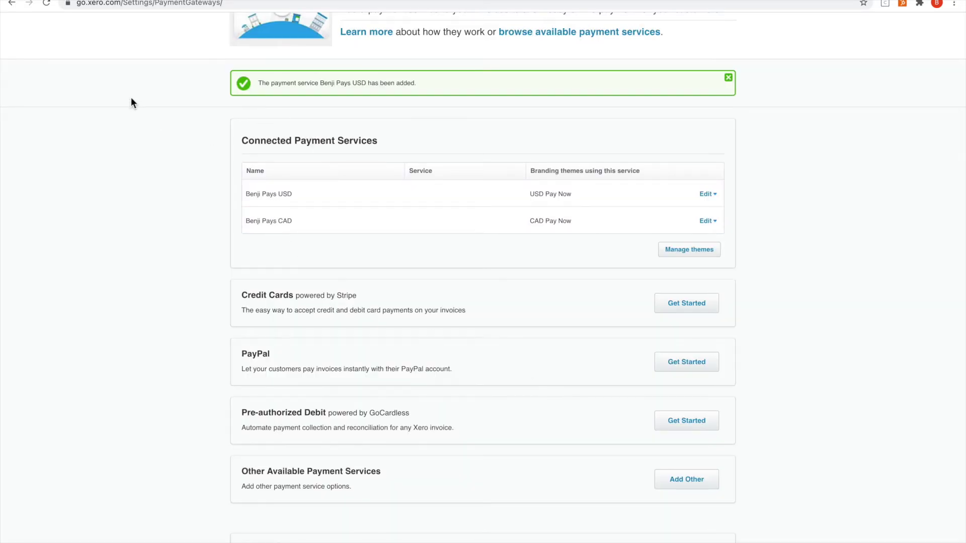
{"action": "scroll", "coordinate": [125, 33], "scroll_direction": "up", "scroll_amount": 5}
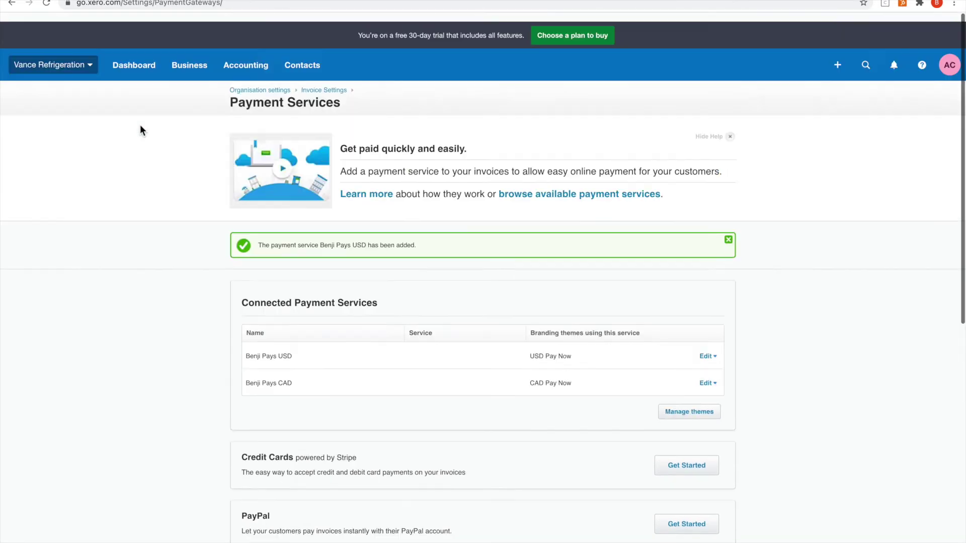
{"action": "left_click", "coordinate": [136, 57]}
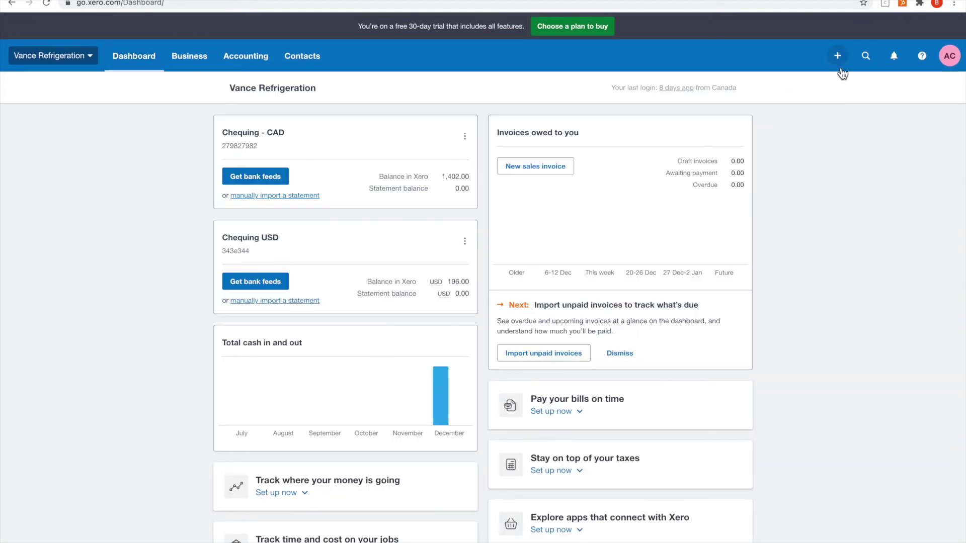
Step: Start a new sales invoice for Test Canada using the CAD Pay Now branding theme
{"action": "left_click", "coordinate": [839, 56]}
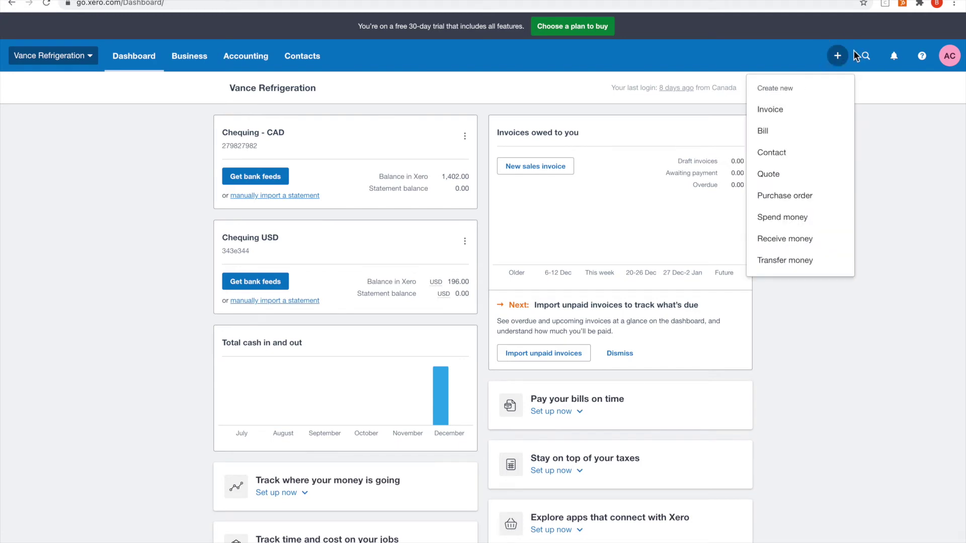
{"action": "left_click", "coordinate": [796, 111]}
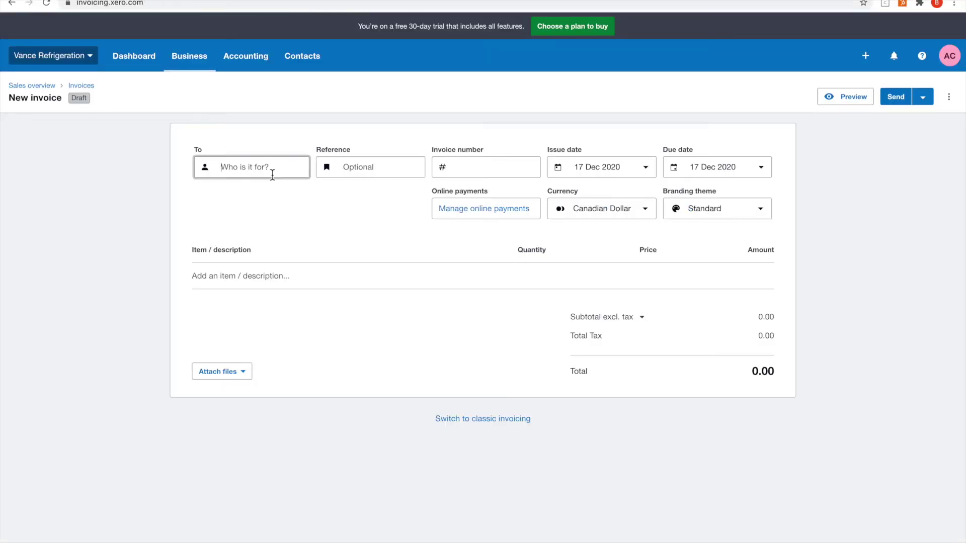
{"action": "type", "text": "te"}
{"action": "left_click", "coordinate": [276, 205]}
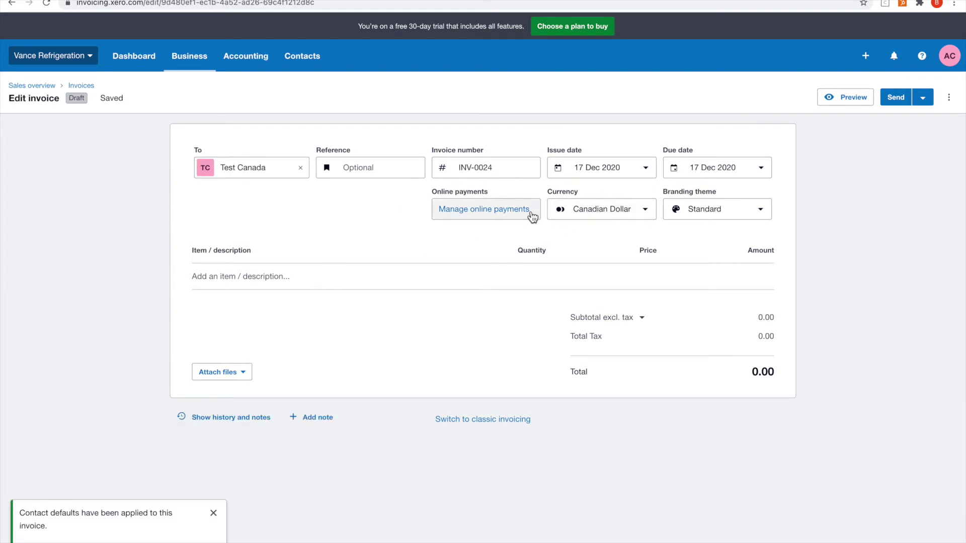
{"action": "left_click", "coordinate": [722, 210]}
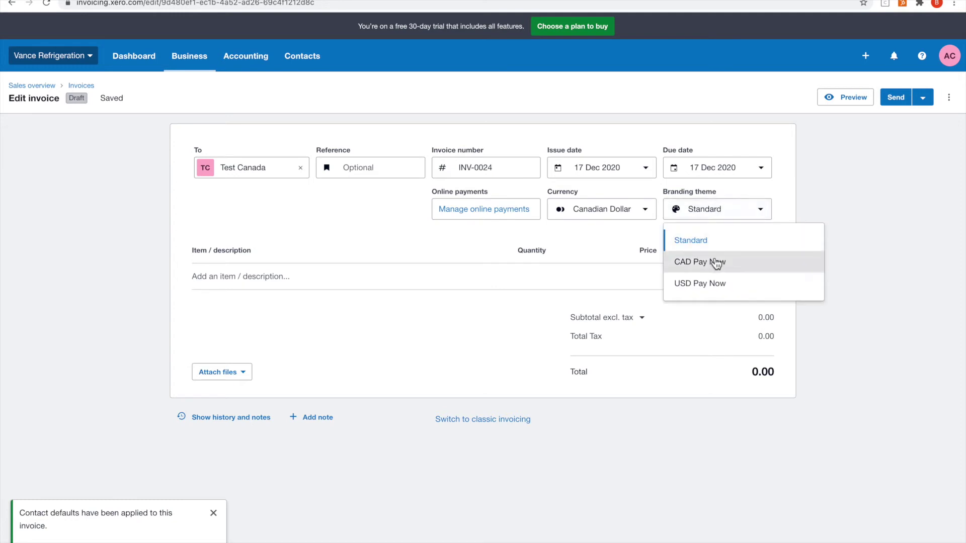
{"action": "left_click", "coordinate": [715, 262]}
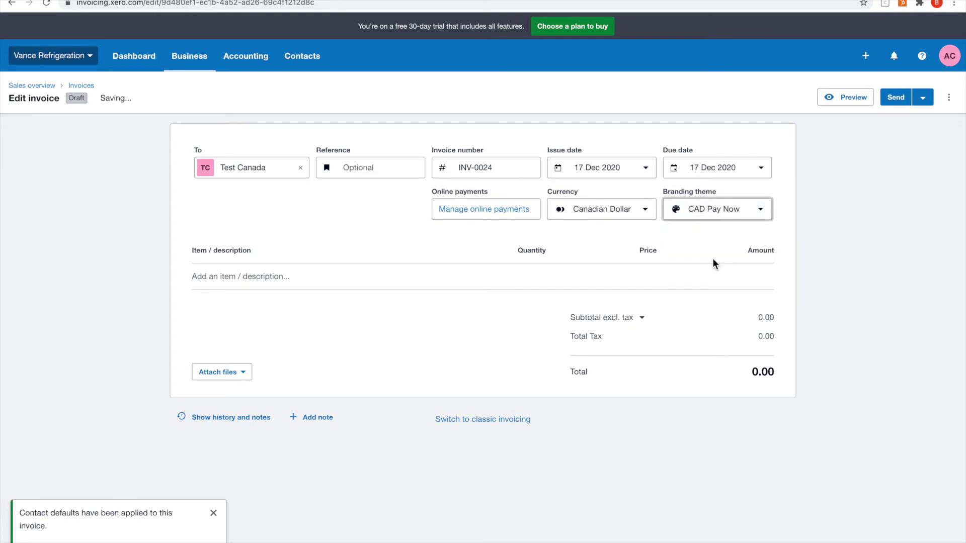
Step: Add a line item 'test' with quantity 1 and price 50.00
{"action": "left_click", "coordinate": [346, 273]}
{"action": "type", "text": "test"}
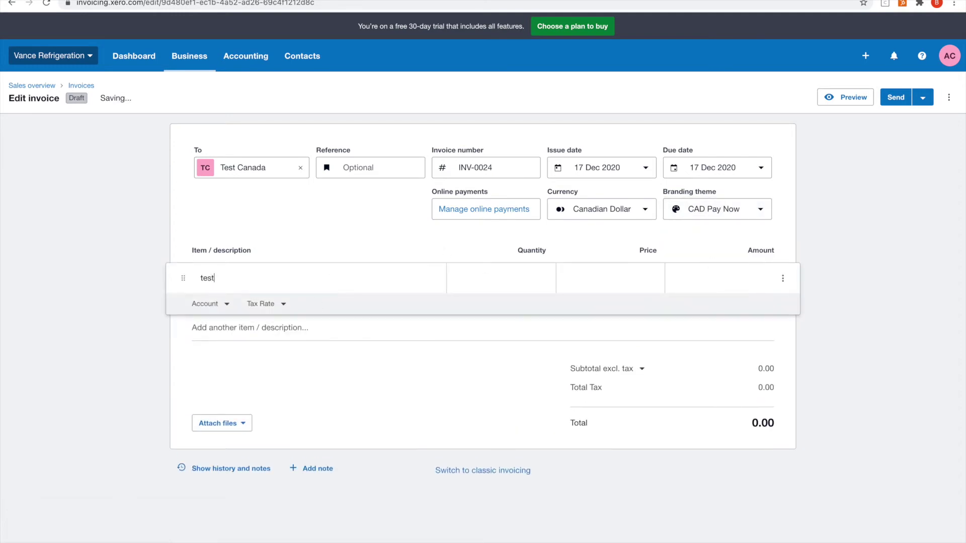
{"action": "key", "text": "Tab"}
{"action": "type", "text": "1"}
{"action": "key", "text": "Tab"}
{"action": "type", "text": "5"}
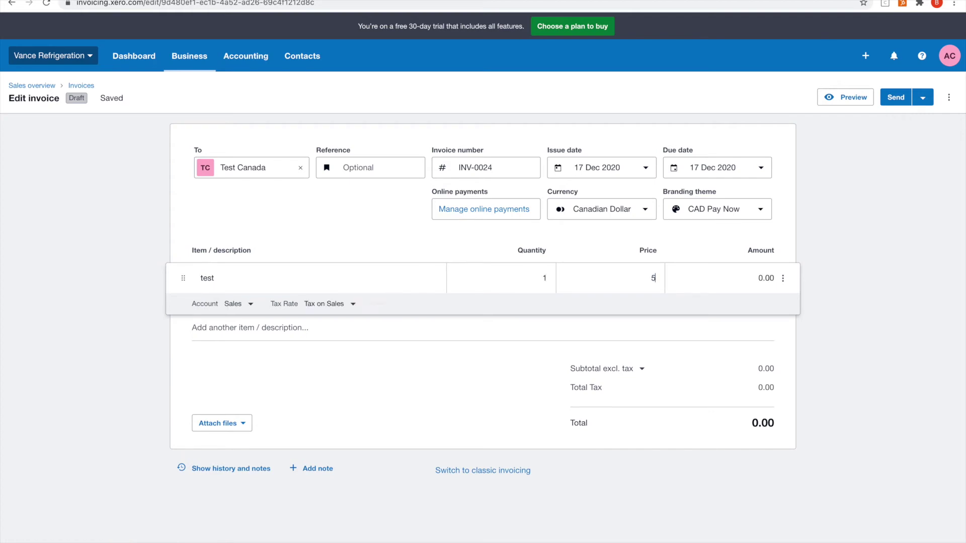
{"action": "type", "text": "0"}
{"action": "key", "text": "Tab"}
{"action": "left_click", "coordinate": [923, 98]}
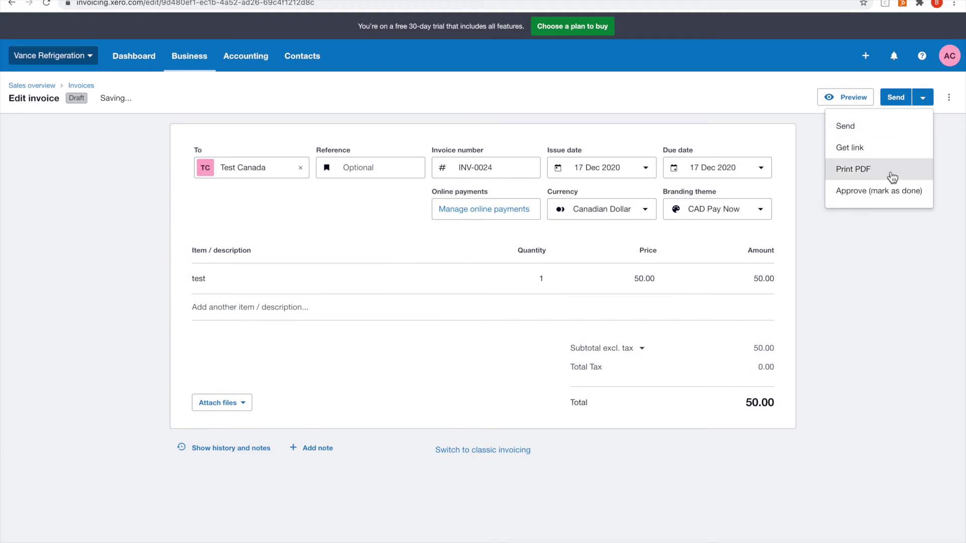
Step: Approve INV-0024, copy its shareable link, and paste it into a new browser tab
{"action": "left_click", "coordinate": [886, 193]}
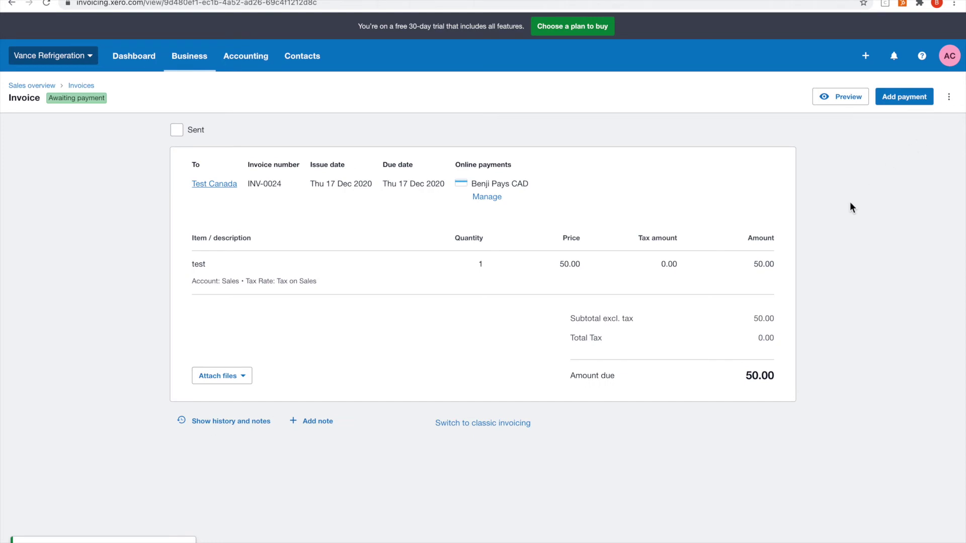
{"action": "left_click", "coordinate": [949, 98]}
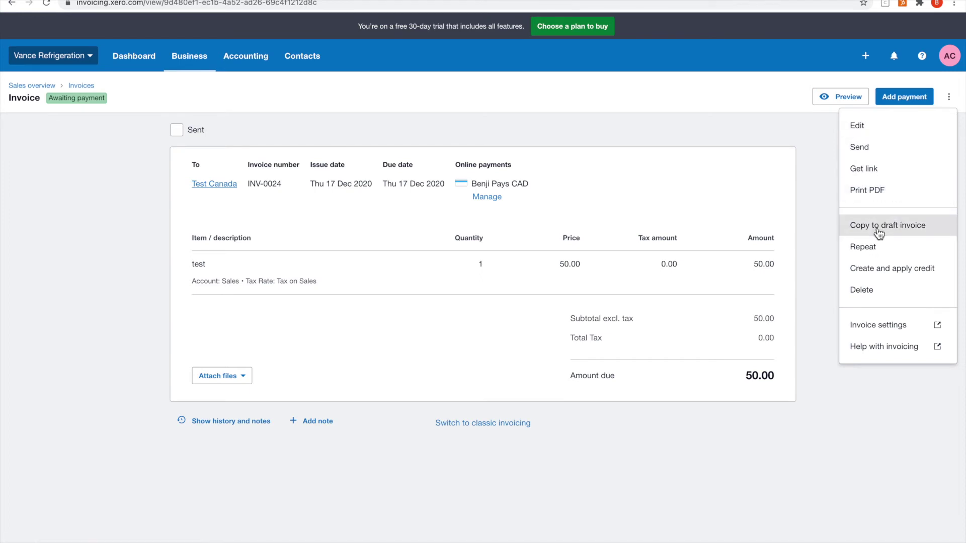
{"action": "left_click", "coordinate": [877, 170]}
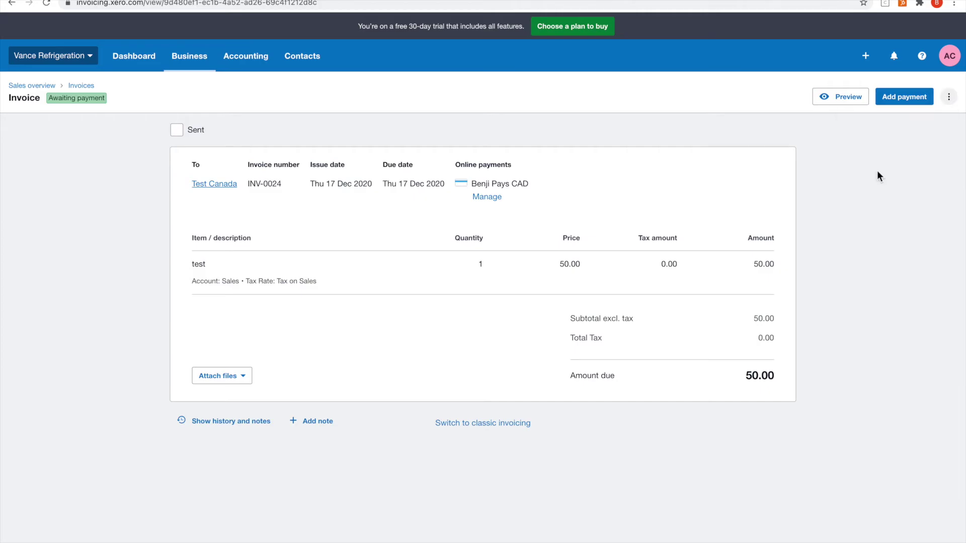
{"action": "left_click", "coordinate": [568, 321]}
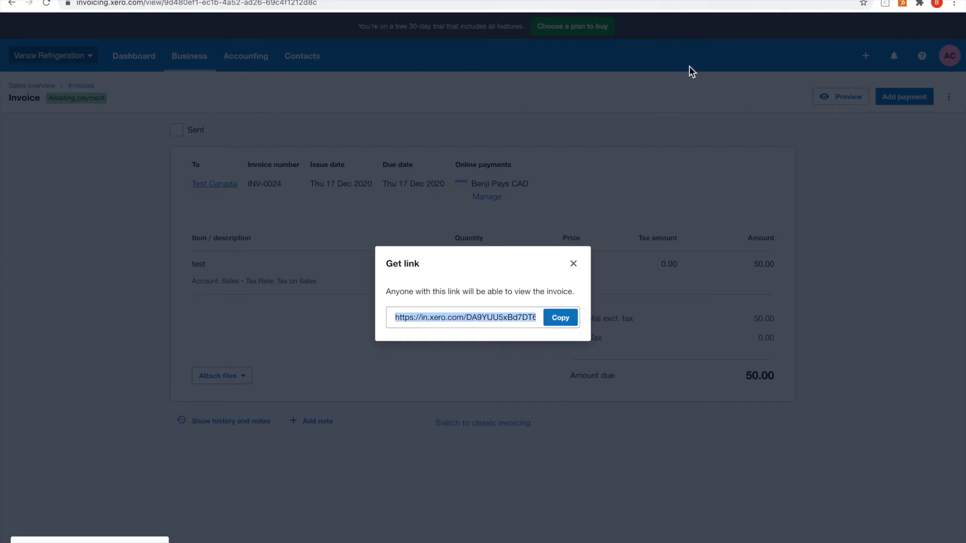
{"action": "left_click", "coordinate": [573, 264]}
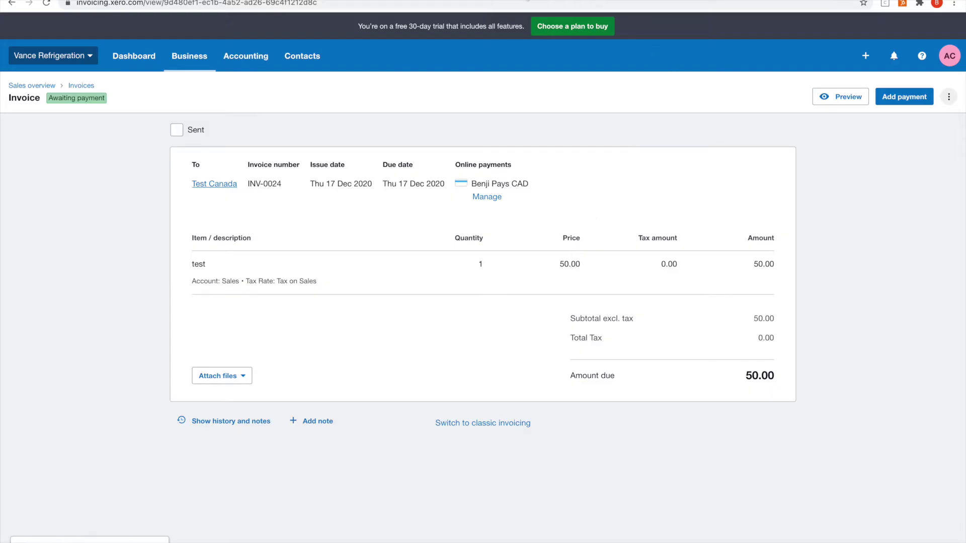
{"action": "key", "text": "ctrl+t"}
{"action": "key", "text": "ctrl+v"}
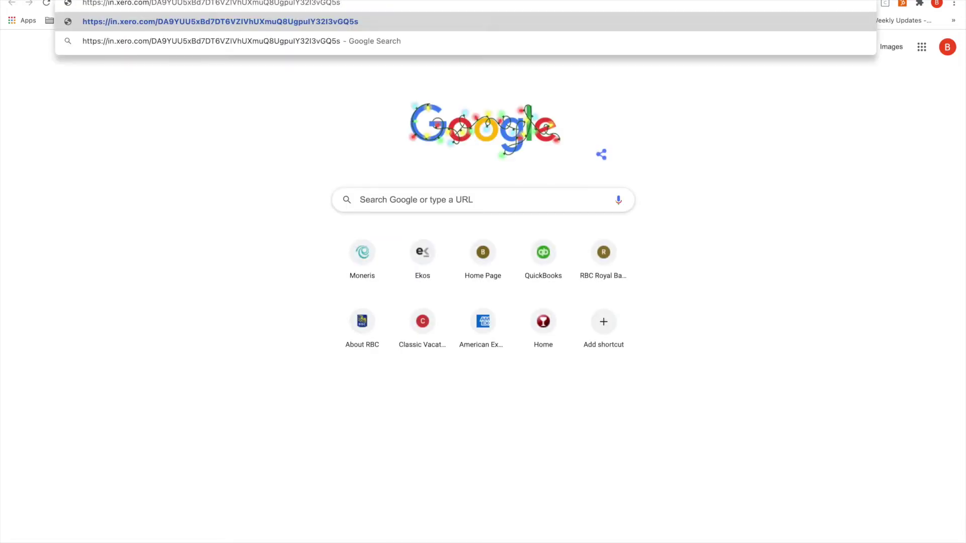
Step: Load the INV-0024 online invoice and start paying its 50.00 CAD balance by credit card
{"action": "key", "text": "Return"}
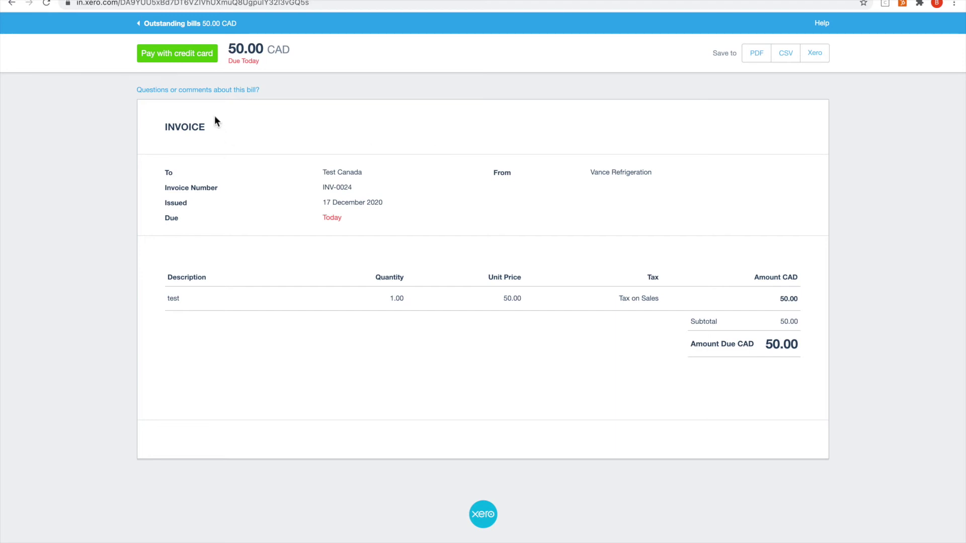
{"action": "left_click", "coordinate": [191, 59]}
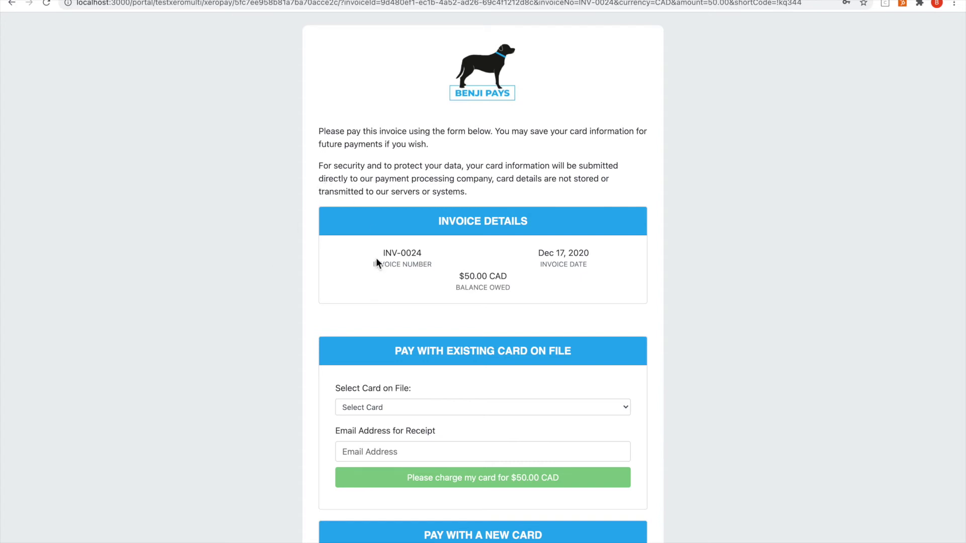
Step: View the saved cards on file without choosing one, then expand the new-card payment form
{"action": "scroll", "coordinate": [385, 292], "scroll_direction": "down", "scroll_amount": 3}
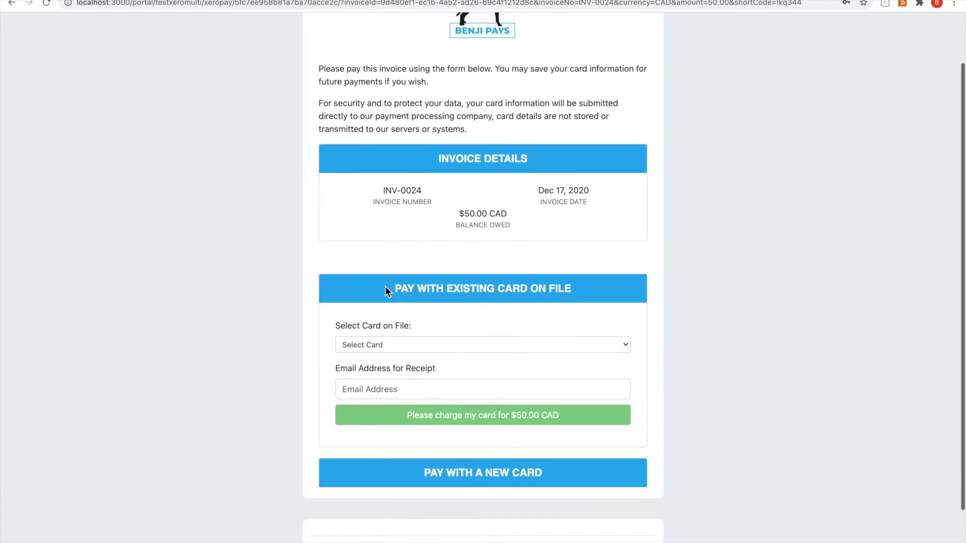
{"action": "left_click", "coordinate": [392, 343]}
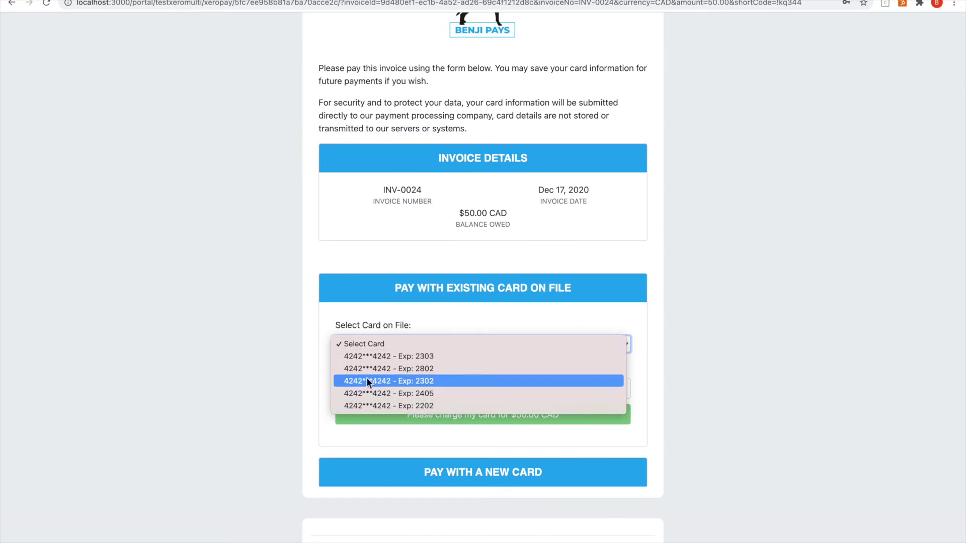
{"action": "left_click", "coordinate": [280, 347]}
{"action": "scroll", "coordinate": [279, 346], "scroll_direction": "down", "scroll_amount": 2}
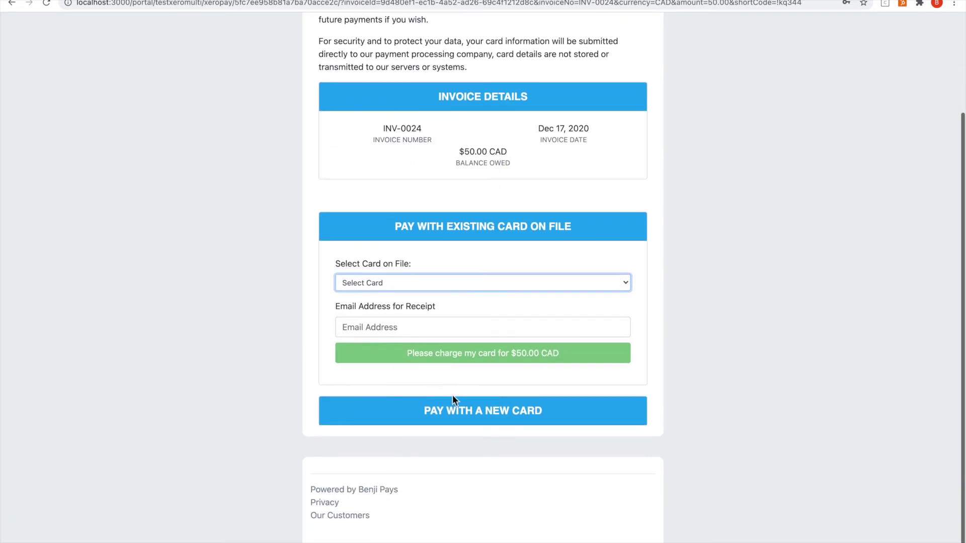
{"action": "left_click", "coordinate": [457, 410]}
Step: Expand the existing-card section and dismiss its saved-card list without selecting a card
{"action": "scroll", "coordinate": [457, 409], "scroll_direction": "down", "scroll_amount": 3}
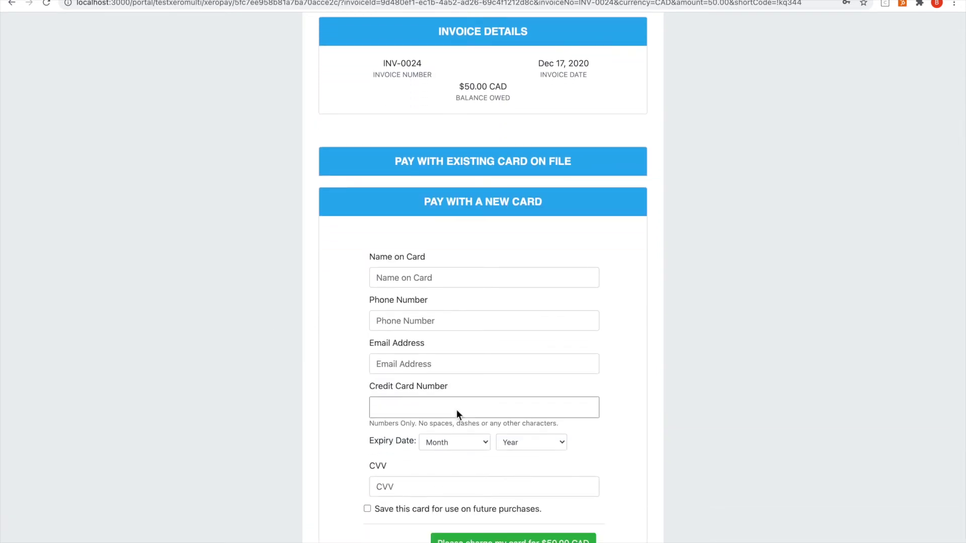
{"action": "scroll", "coordinate": [457, 410], "scroll_direction": "up", "scroll_amount": 2}
{"action": "scroll", "coordinate": [459, 420], "scroll_direction": "up", "scroll_amount": 2}
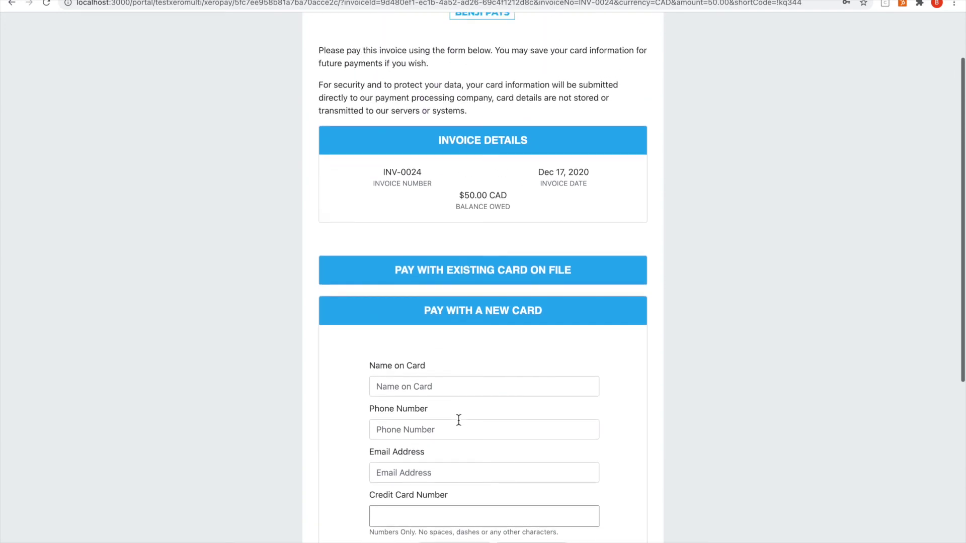
{"action": "scroll", "coordinate": [459, 420], "scroll_direction": "up", "scroll_amount": 3}
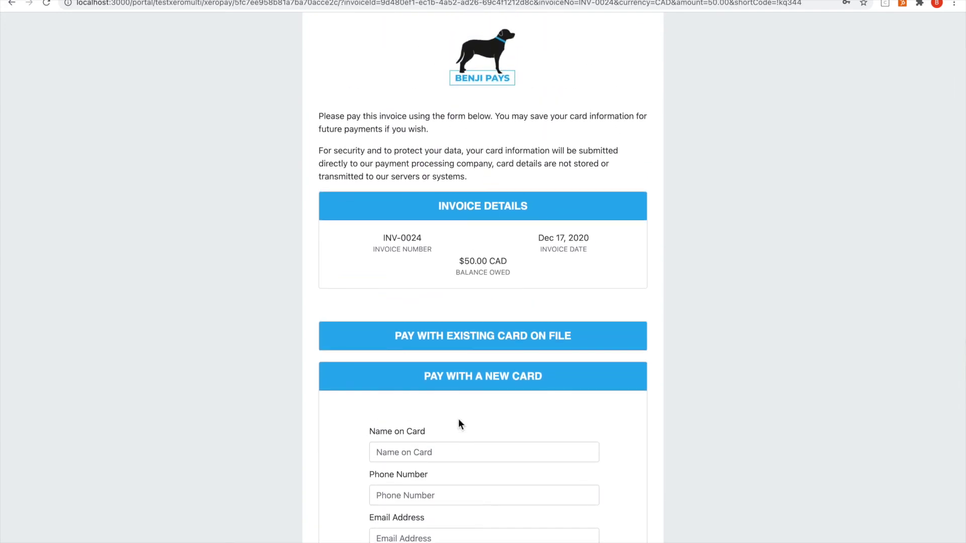
{"action": "scroll", "coordinate": [459, 420], "scroll_direction": "up", "scroll_amount": 1}
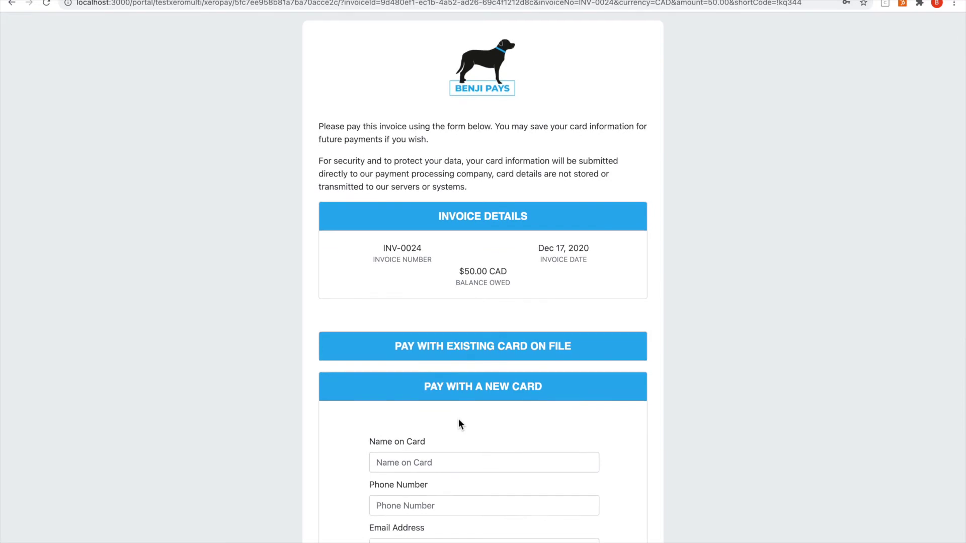
{"action": "scroll", "coordinate": [458, 424], "scroll_direction": "down", "scroll_amount": 2}
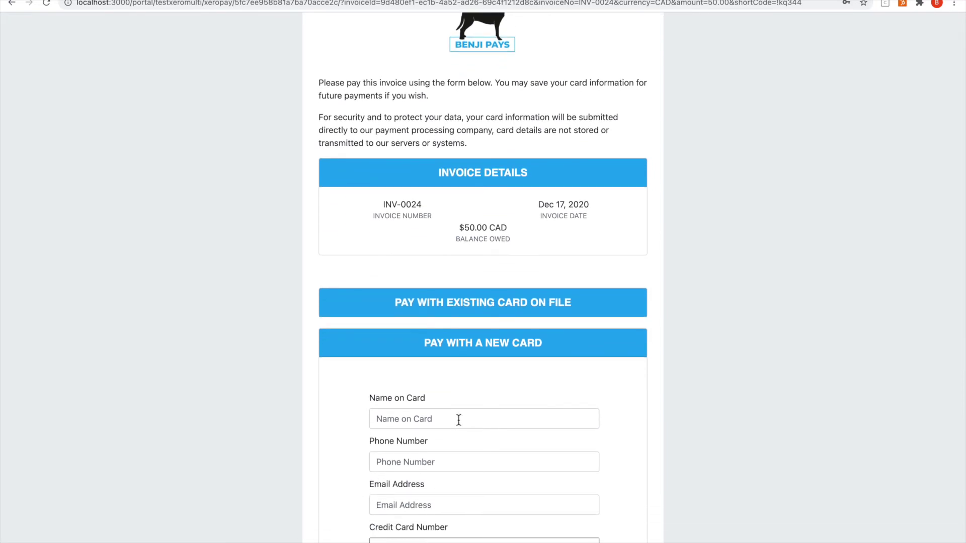
{"action": "scroll", "coordinate": [459, 421], "scroll_direction": "down", "scroll_amount": 3}
{"action": "scroll", "coordinate": [459, 420], "scroll_direction": "down", "scroll_amount": 4}
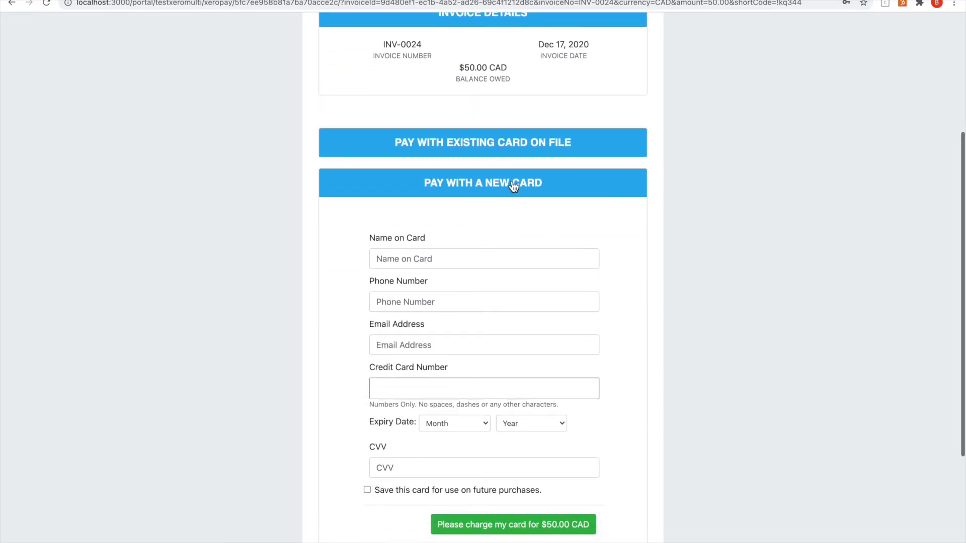
{"action": "left_click", "coordinate": [535, 141]}
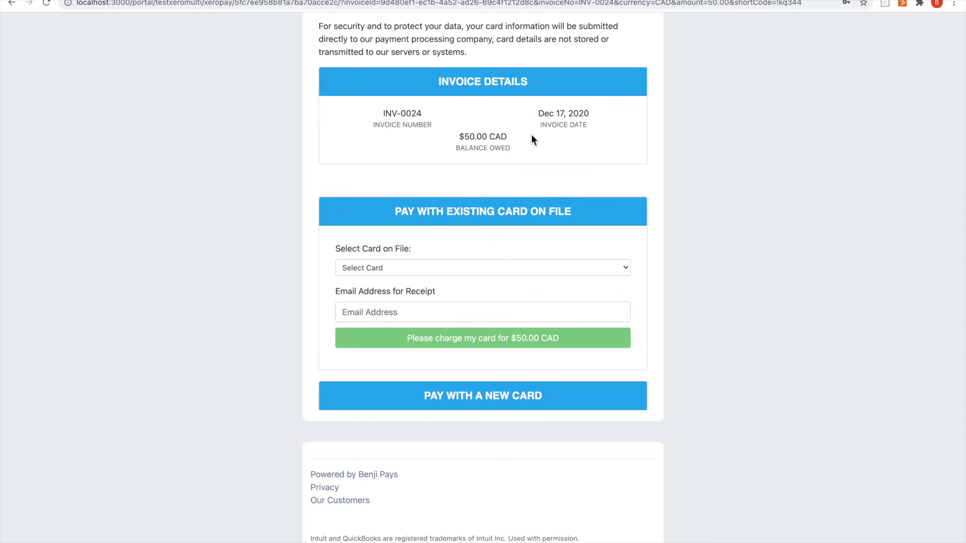
{"action": "left_click", "coordinate": [457, 269]}
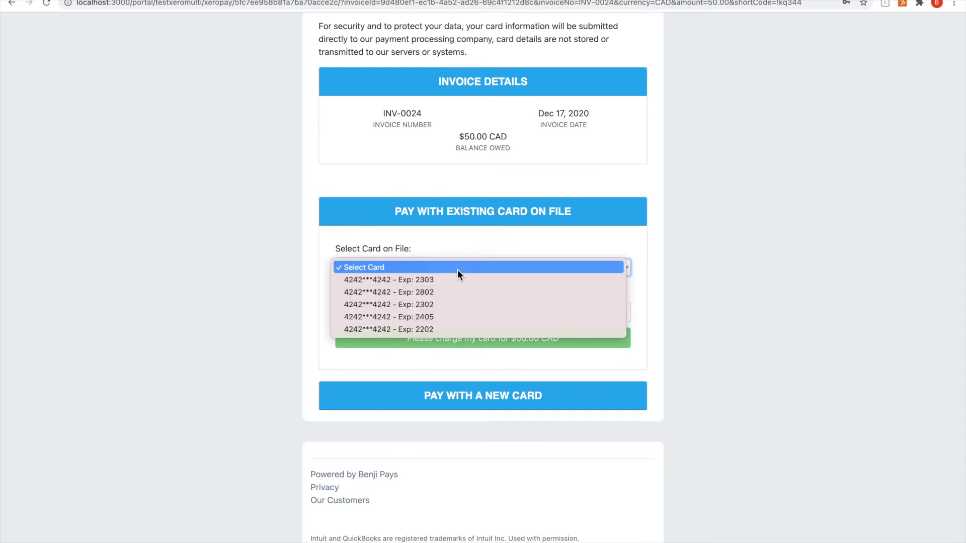
{"action": "left_click", "coordinate": [277, 346]}
Step: Fill in the cardholder's name, phone number and receipt email address on the new-card form
{"action": "left_click", "coordinate": [405, 401]}
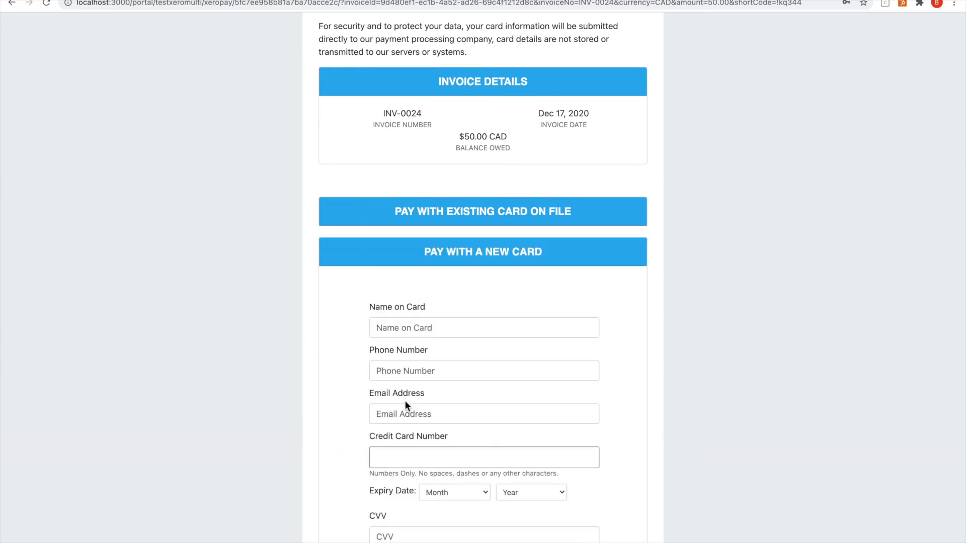
{"action": "left_click", "coordinate": [429, 328]}
{"action": "type", "text": "Adam"}
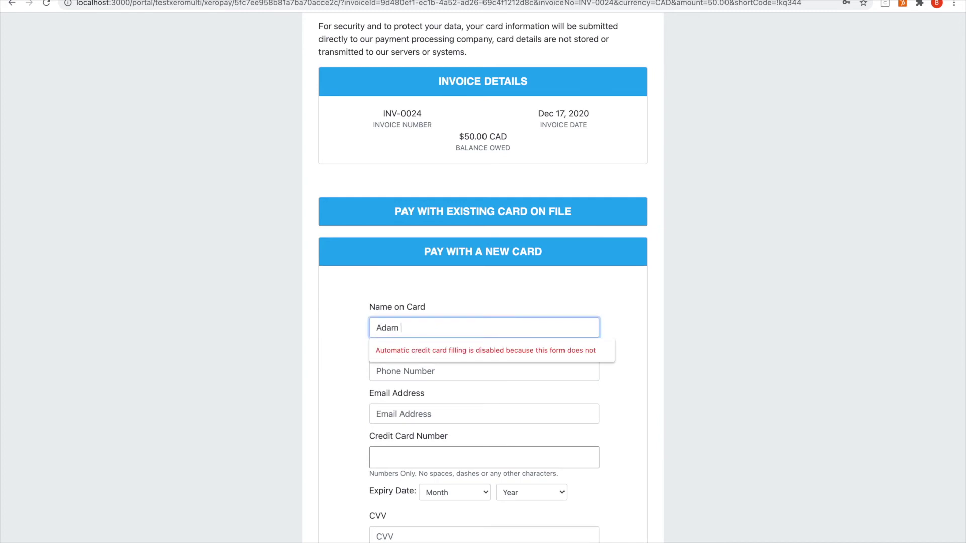
{"action": "key", "text": "BackSpace"}
{"action": "type", "text": "m Benji Pays"}
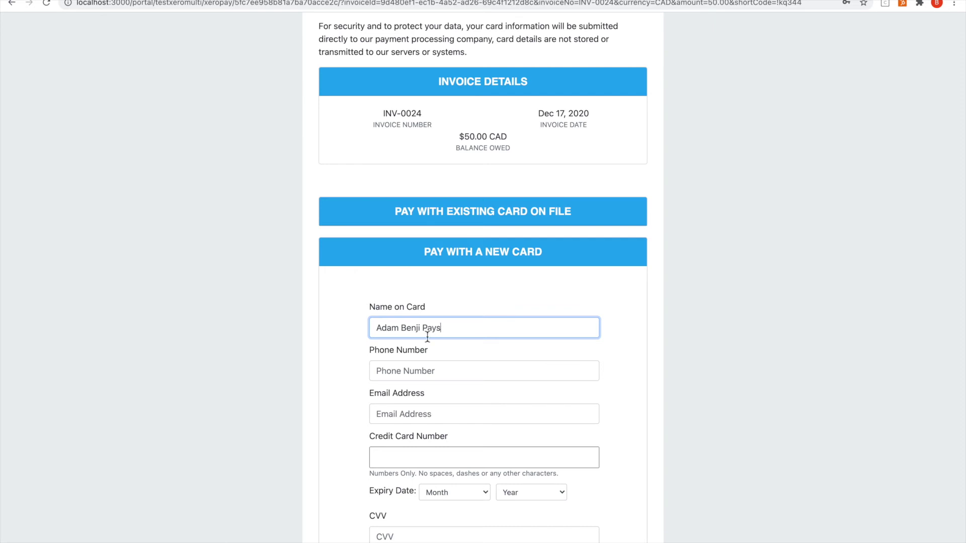
{"action": "left_click", "coordinate": [424, 371]}
{"action": "type", "text": "666) 666-62"}
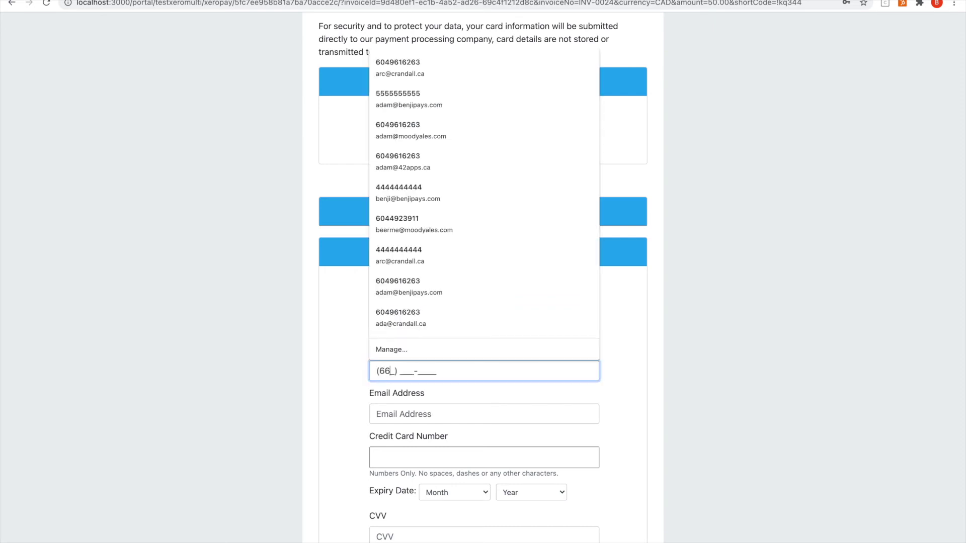
{"action": "type", "text": "22"}
{"action": "key", "text": "Tab"}
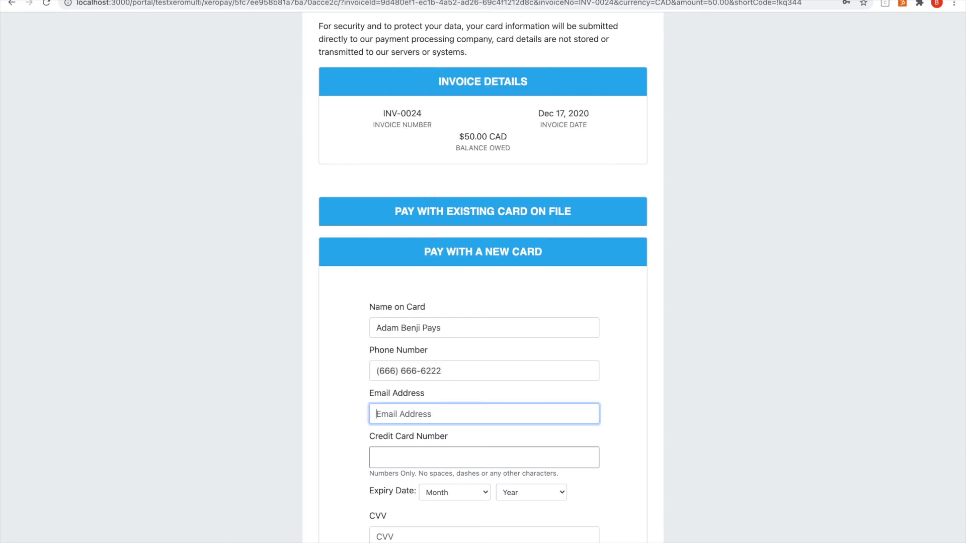
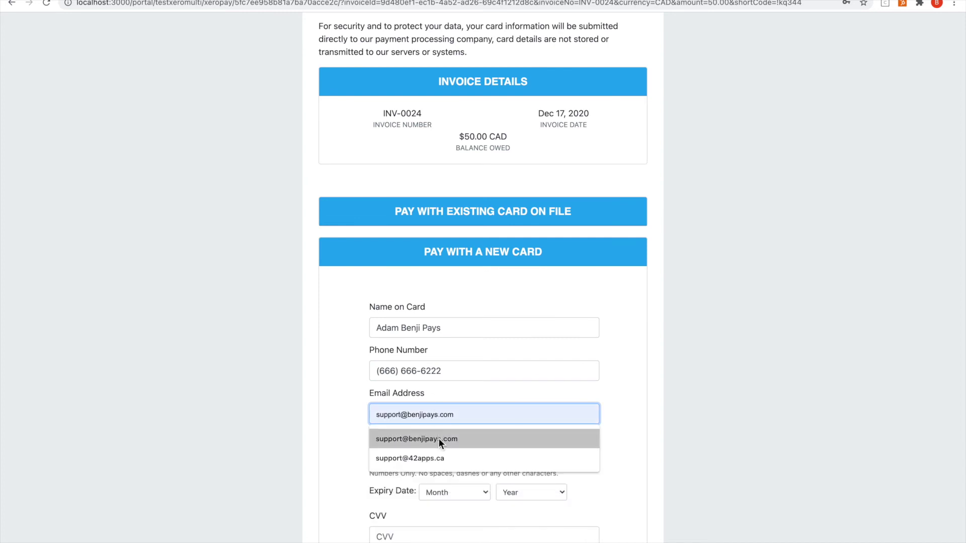
{"action": "left_click", "coordinate": [438, 438]}
Step: Enter the credit card number and set the expiry to month 02, year 22
{"action": "left_click", "coordinate": [433, 456]}
{"action": "type", "text": "53"}
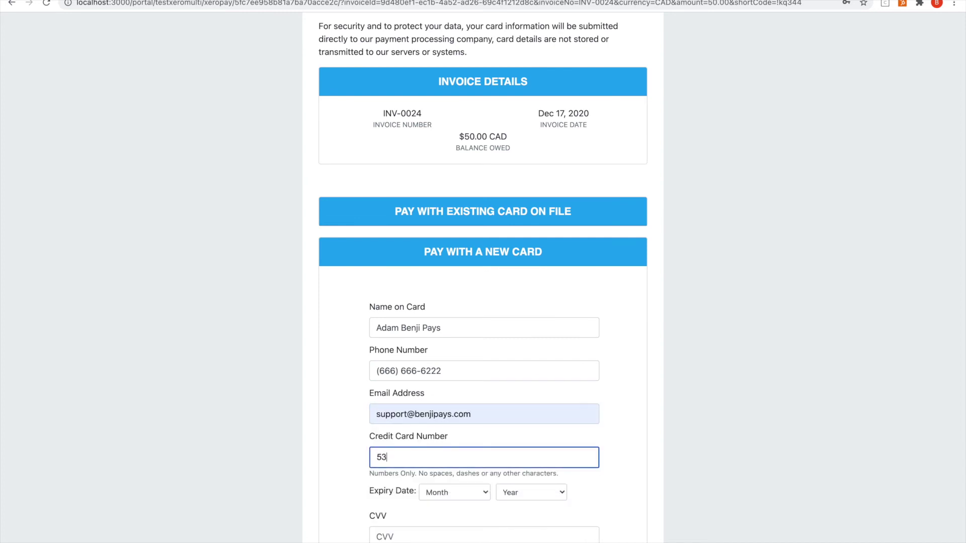
{"action": "key", "text": "BackSpace"}
{"action": "type", "text": "454545454545454"}
{"action": "left_click", "coordinate": [453, 493]}
{"action": "left_click", "coordinate": [451, 520]}
{"action": "left_click", "coordinate": [508, 496]}
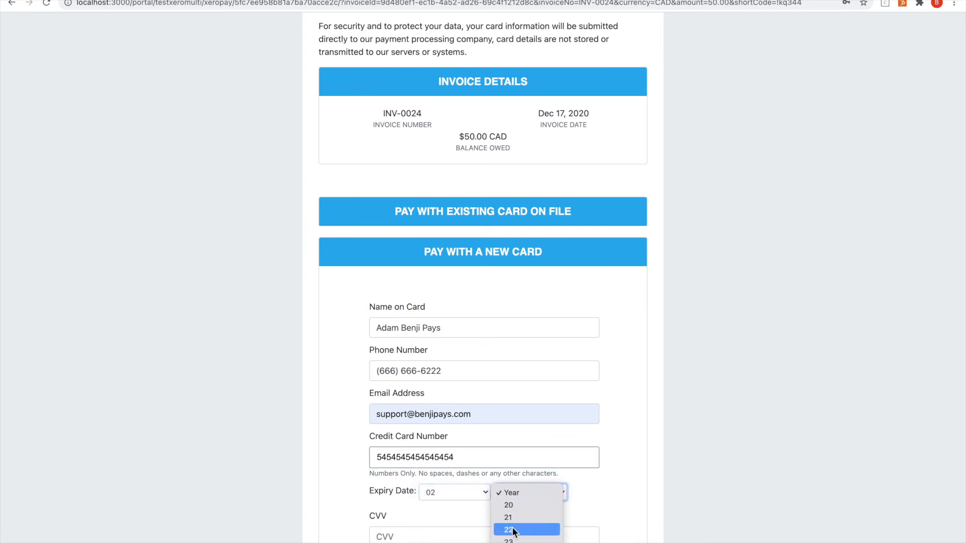
{"action": "left_click", "coordinate": [511, 529]}
Step: Enter the card's CVV and leave 'Save this card for use on future purchases' unticked
{"action": "scroll", "coordinate": [511, 528], "scroll_direction": "down", "scroll_amount": 2}
{"action": "type", "text": "100"}
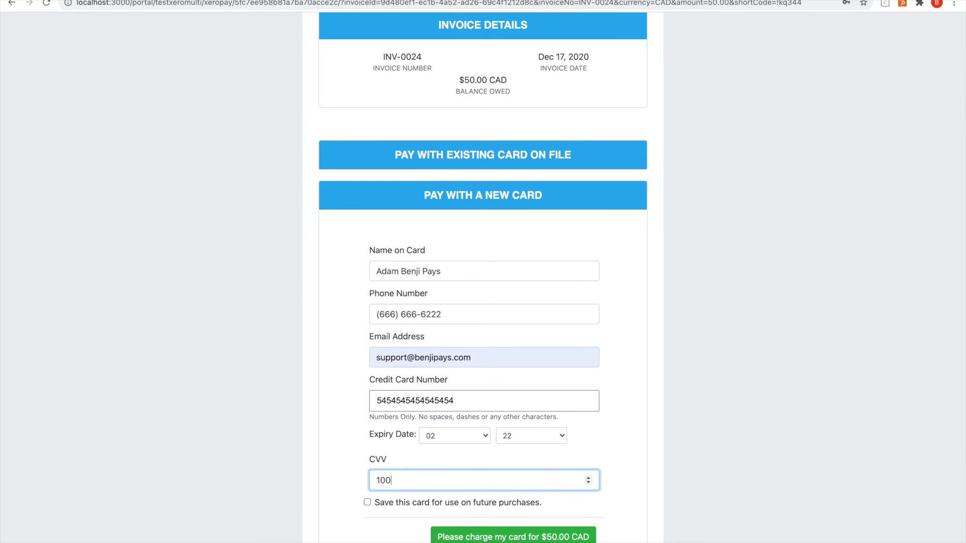
{"action": "scroll", "coordinate": [424, 407], "scroll_direction": "down", "scroll_amount": 3}
{"action": "left_click", "coordinate": [425, 403]}
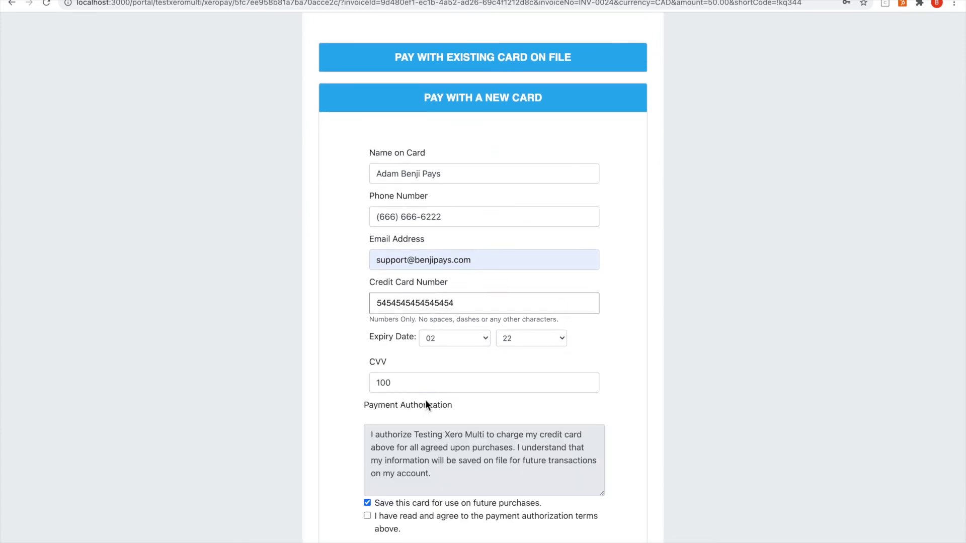
{"action": "left_click", "coordinate": [368, 503]}
{"action": "scroll", "coordinate": [402, 461], "scroll_direction": "down", "scroll_amount": 1}
Step: Charge the card $50.00 CAD for INV-0024 and view the payment confirmation
{"action": "left_click", "coordinate": [485, 425]}
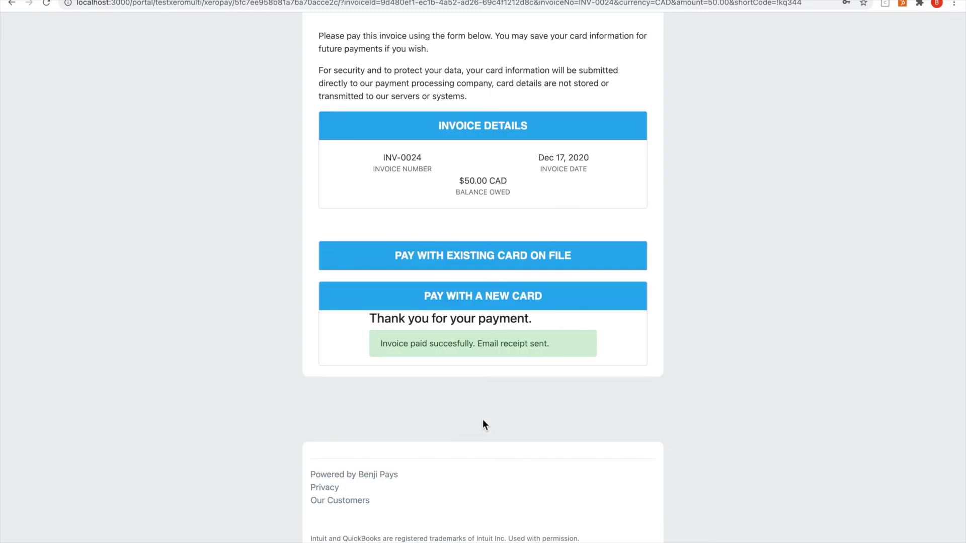
{"action": "scroll", "coordinate": [483, 422], "scroll_direction": "up", "scroll_amount": 3}
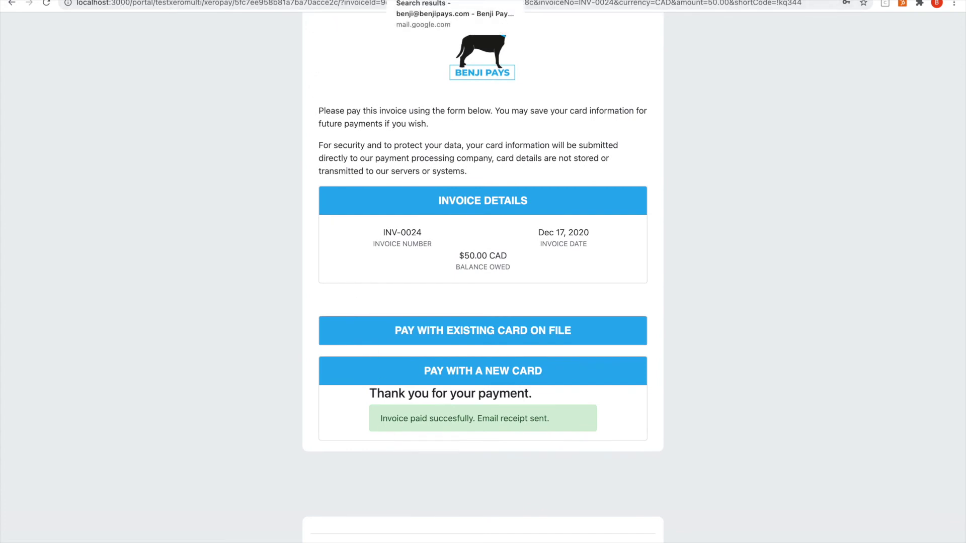
Step: Refresh the Gmail search results and delete the INV-0024 paid notification email
{"action": "left_click", "coordinate": [448, 0]}
{"action": "left_click", "coordinate": [184, 88]}
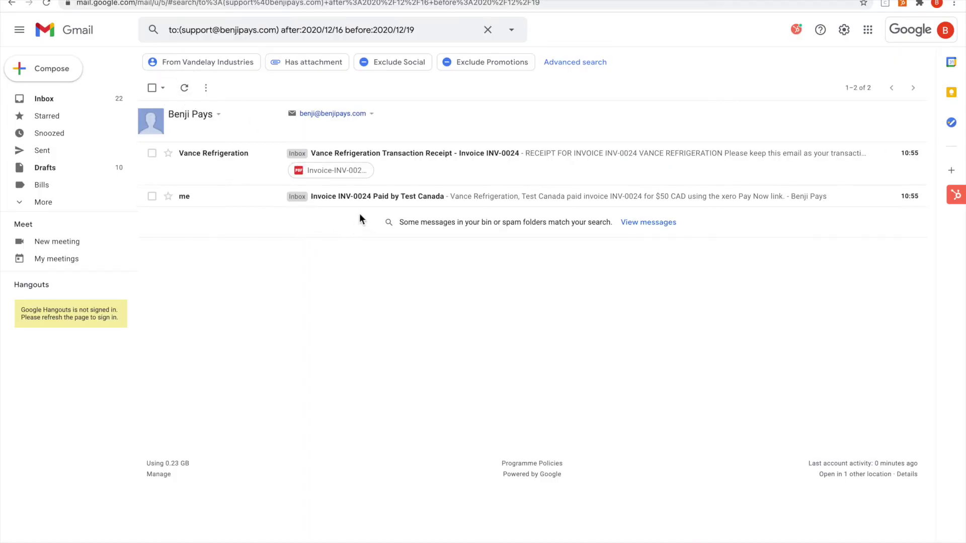
{"action": "left_click", "coordinate": [458, 198]}
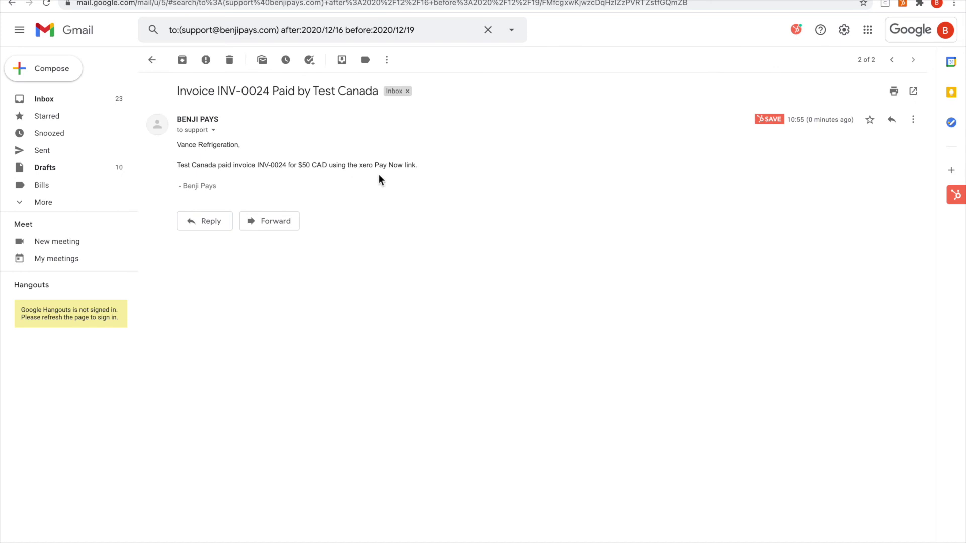
{"action": "left_click", "coordinate": [230, 63]}
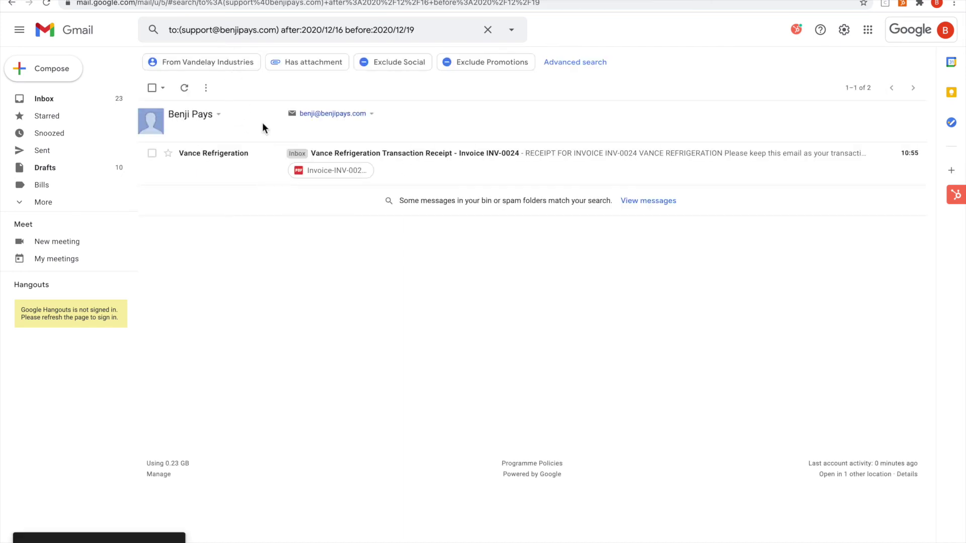
Step: Review the Vance Refrigeration receipt email and its Invoice-INV-0024.pdf attachment, then return to Xero
{"action": "left_click", "coordinate": [262, 171]}
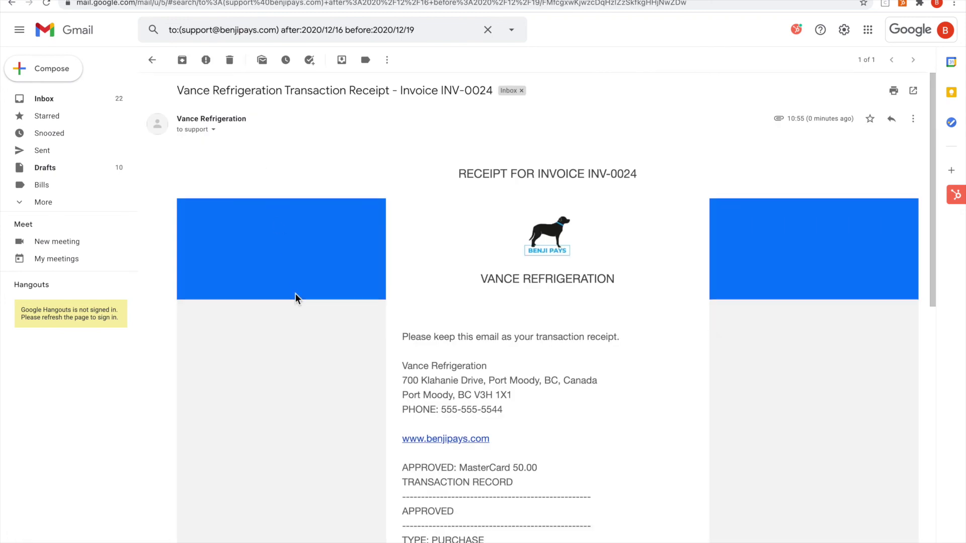
{"action": "scroll", "coordinate": [296, 296], "scroll_direction": "down", "scroll_amount": 2}
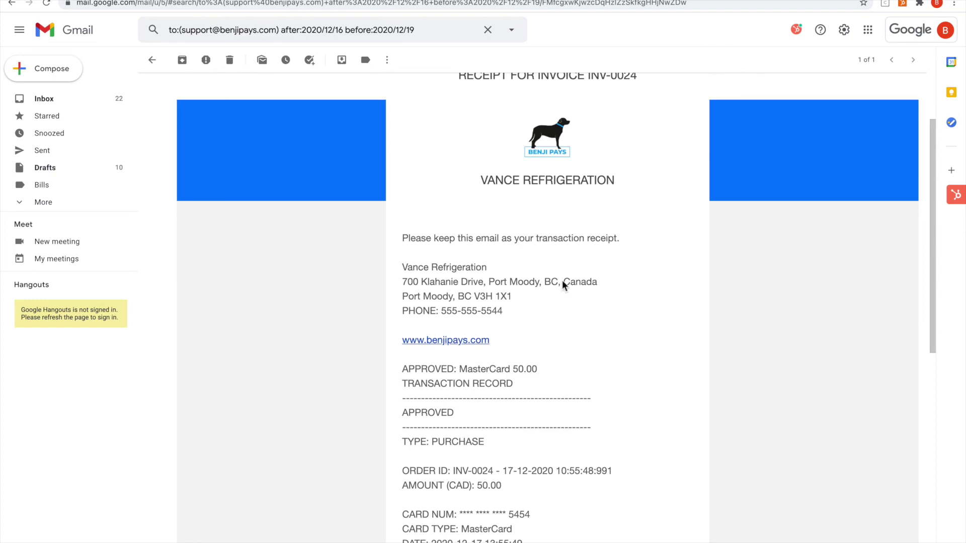
{"action": "scroll", "coordinate": [565, 302], "scroll_direction": "down", "scroll_amount": 4}
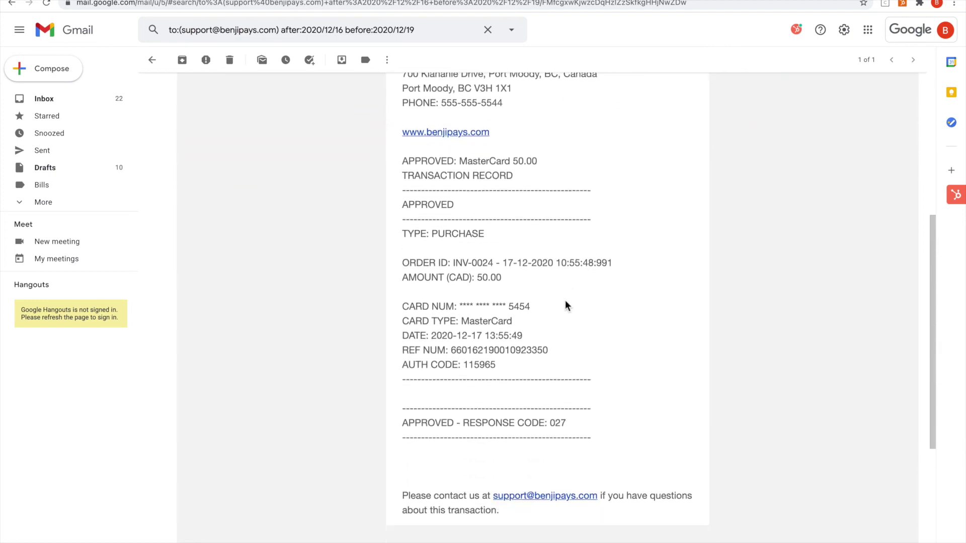
{"action": "scroll", "coordinate": [566, 302], "scroll_direction": "down", "scroll_amount": 4}
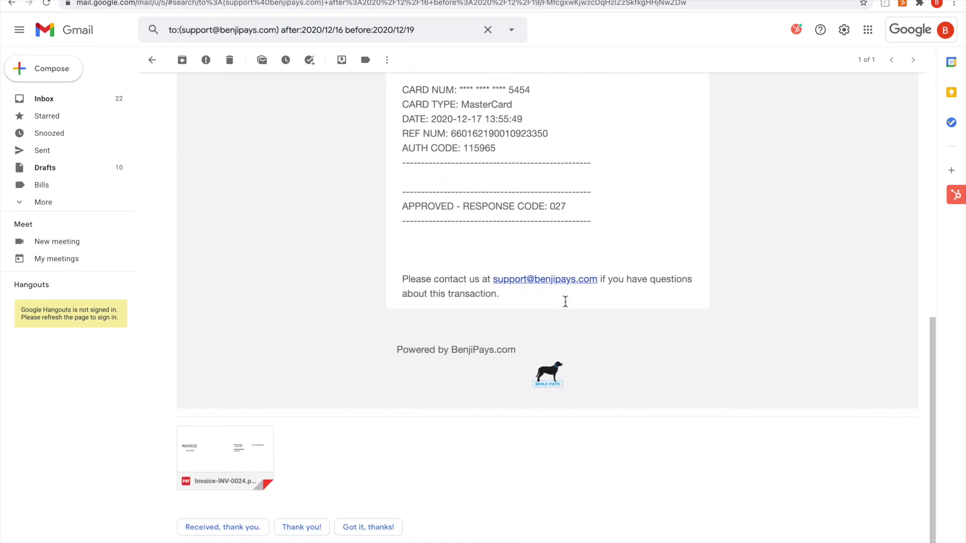
{"action": "scroll", "coordinate": [451, 319], "scroll_direction": "up", "scroll_amount": 1}
{"action": "scroll", "coordinate": [380, 360], "scroll_direction": "down", "scroll_amount": 2}
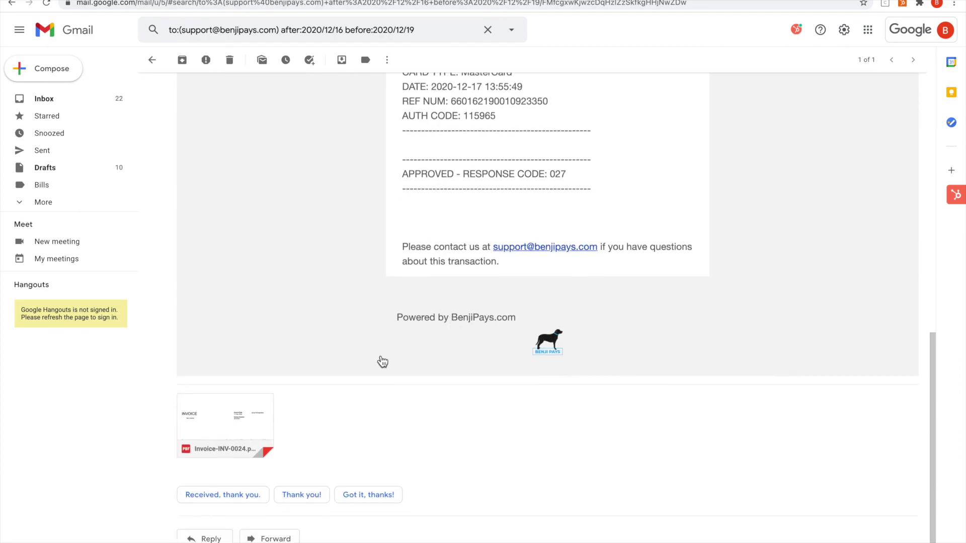
{"action": "left_click", "coordinate": [272, 418]}
{"action": "scroll", "coordinate": [427, 335], "scroll_direction": "down", "scroll_amount": 1}
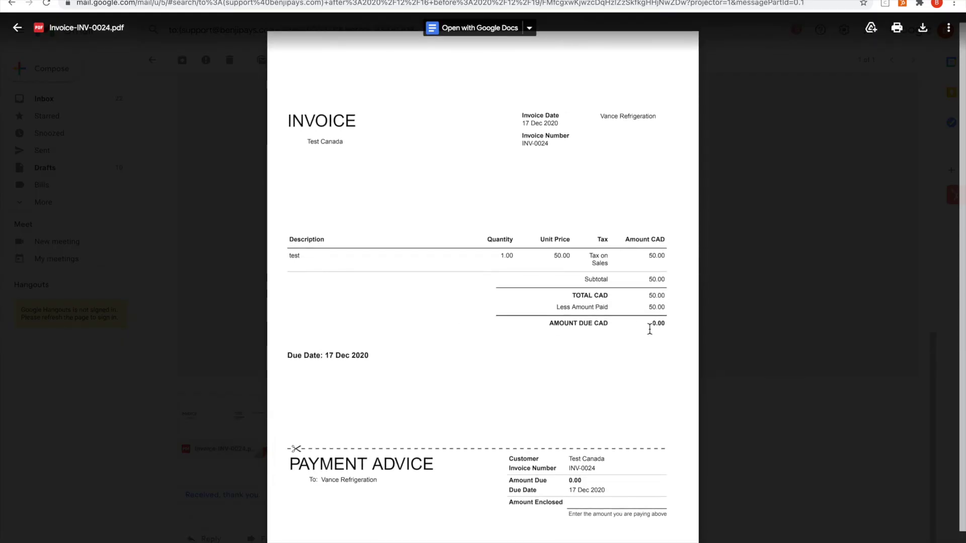
{"action": "key", "text": "Escape"}
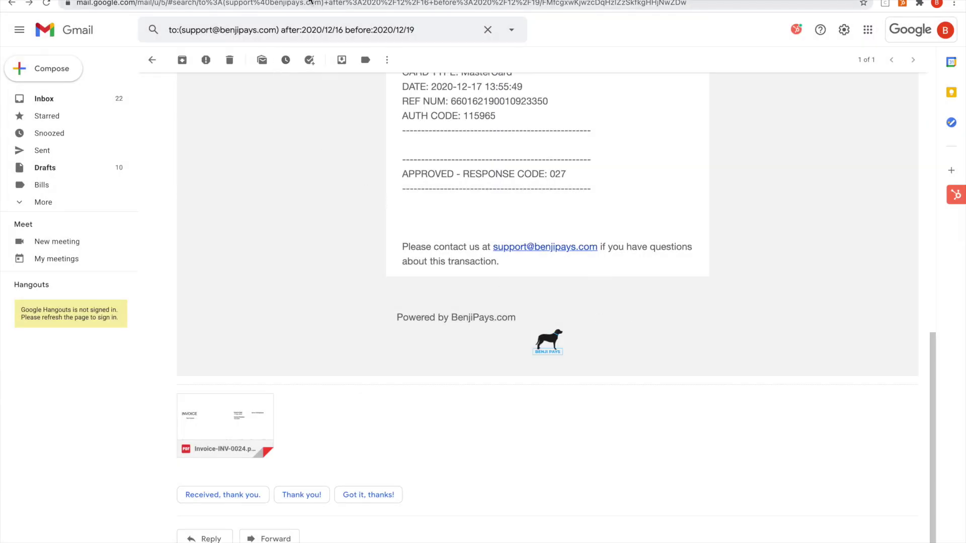
{"action": "key", "text": "ctrl+Tab"}
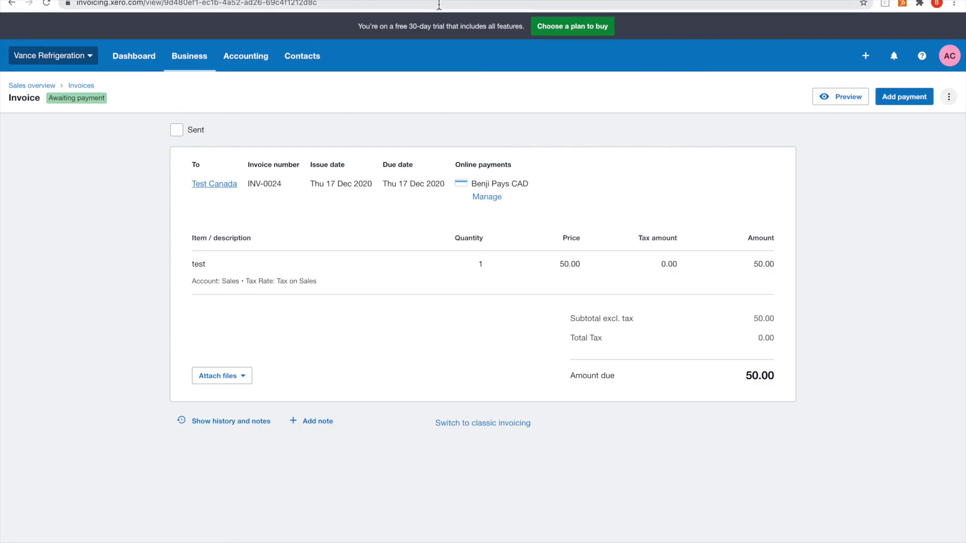
Step: Reload INV-0024 to see it Paid, check the 50.00 payment's history, then return to the invoice
{"action": "left_click", "coordinate": [439, 4]}
{"action": "key", "text": "Return"}
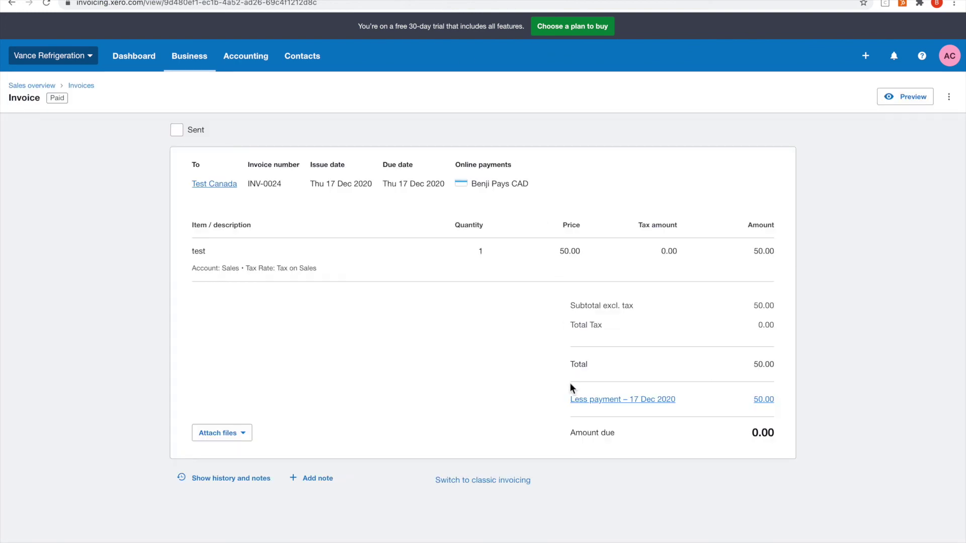
{"action": "left_click", "coordinate": [768, 401]}
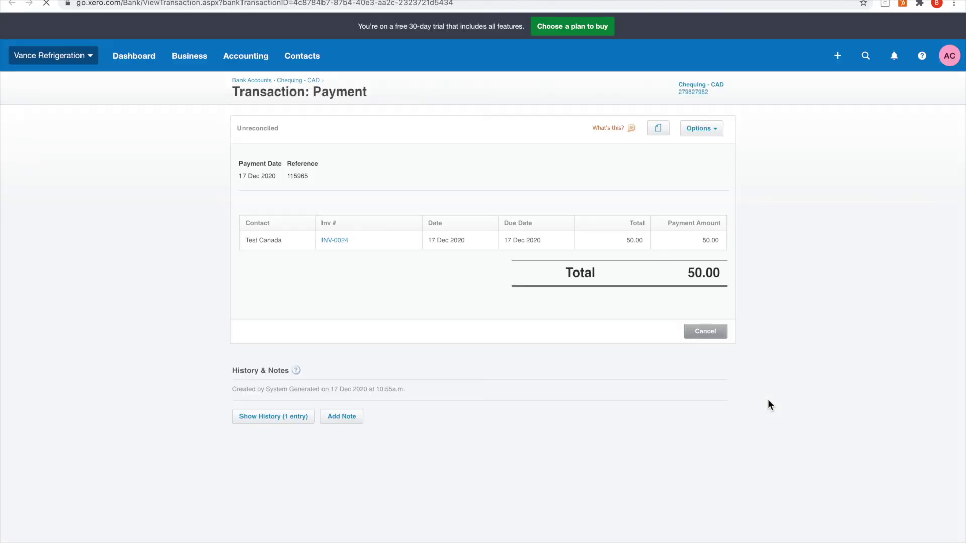
{"action": "left_click", "coordinate": [300, 416]}
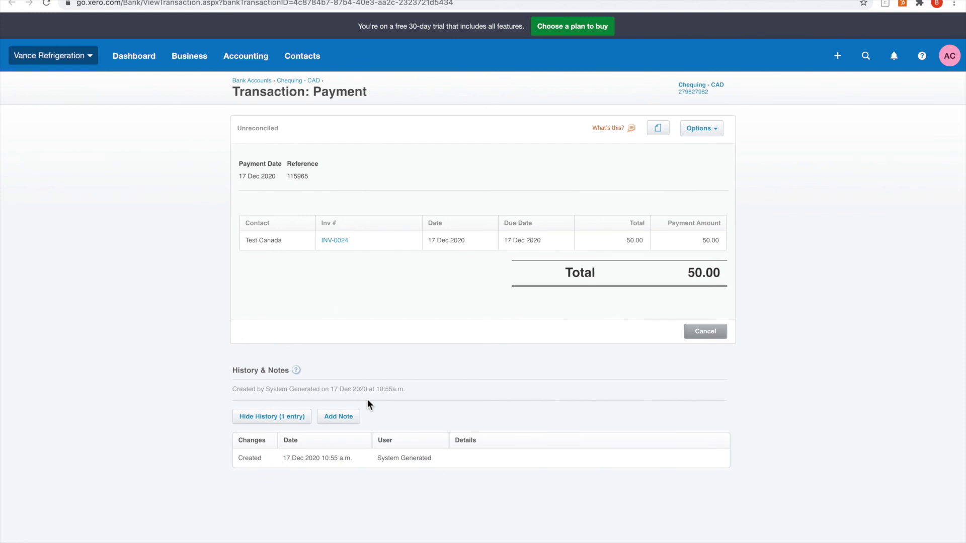
{"action": "left_click", "coordinate": [335, 240]}
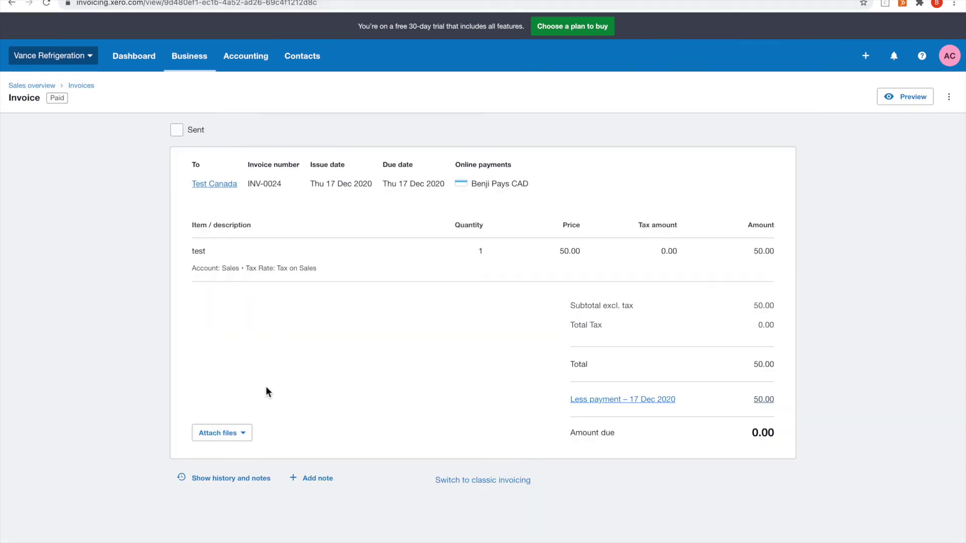
Step: Review INV-0024's history and notes for the system payment note, then go to Benji Pays settings
{"action": "left_click", "coordinate": [226, 479]}
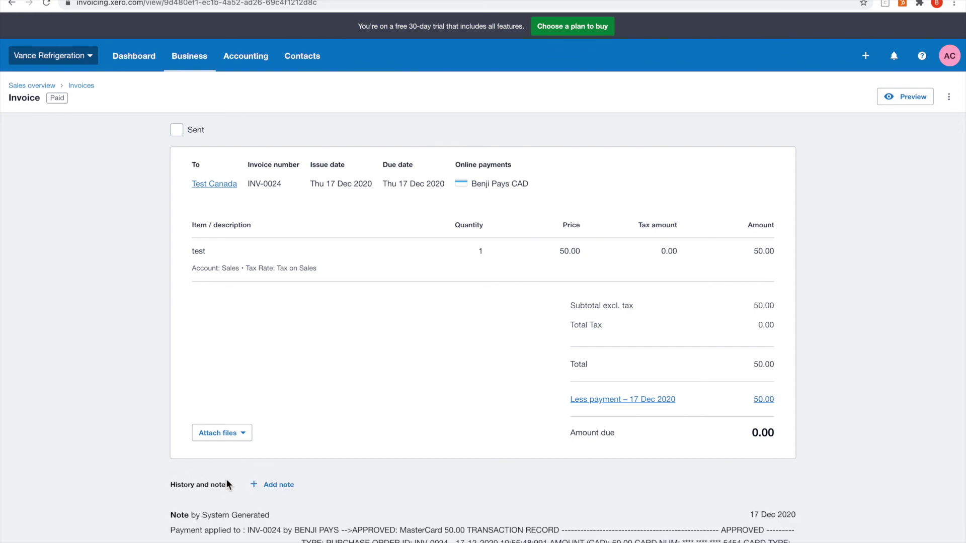
{"action": "scroll", "coordinate": [226, 479], "scroll_direction": "down", "scroll_amount": 2}
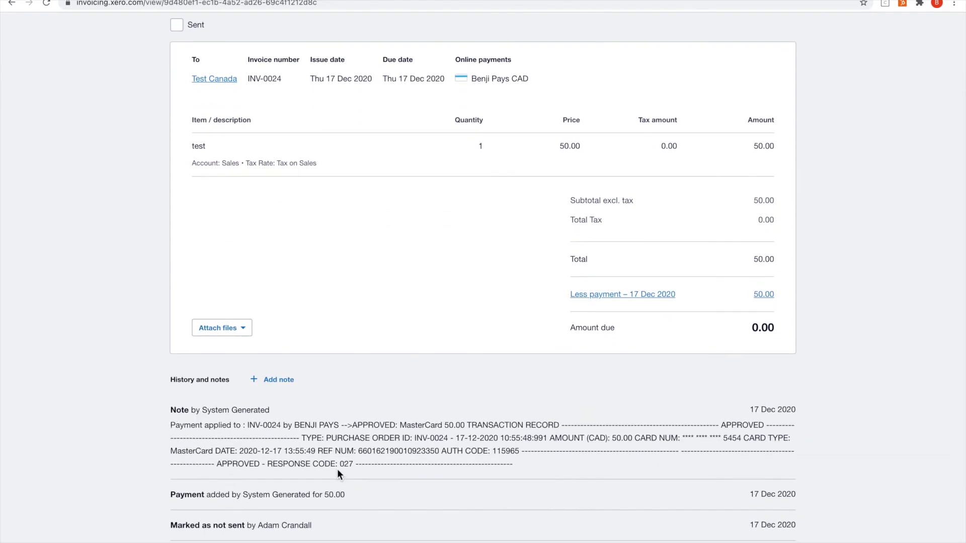
{"action": "scroll", "coordinate": [543, 468], "scroll_direction": "down", "scroll_amount": 1}
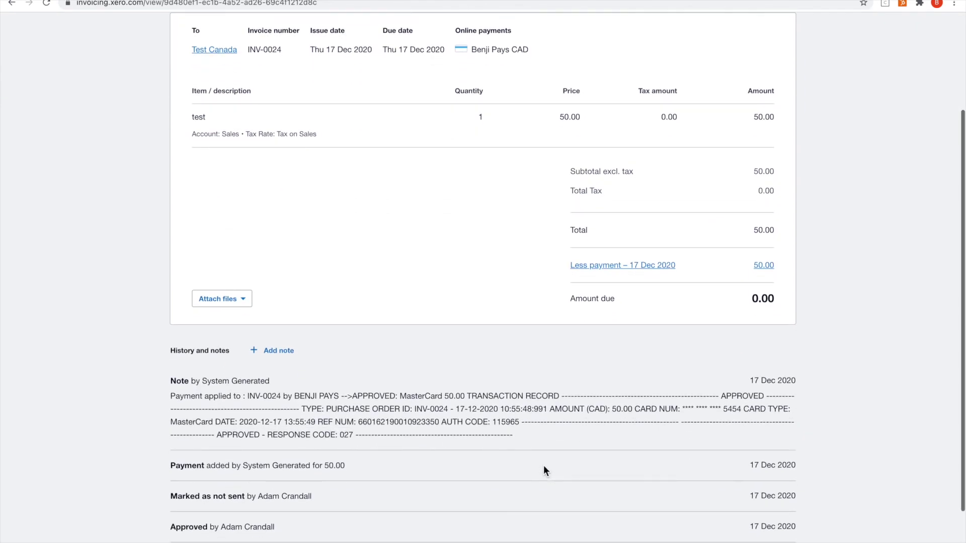
{"action": "scroll", "coordinate": [525, 452], "scroll_direction": "up", "scroll_amount": 1}
{"action": "scroll", "coordinate": [525, 426], "scroll_direction": "up", "scroll_amount": 2}
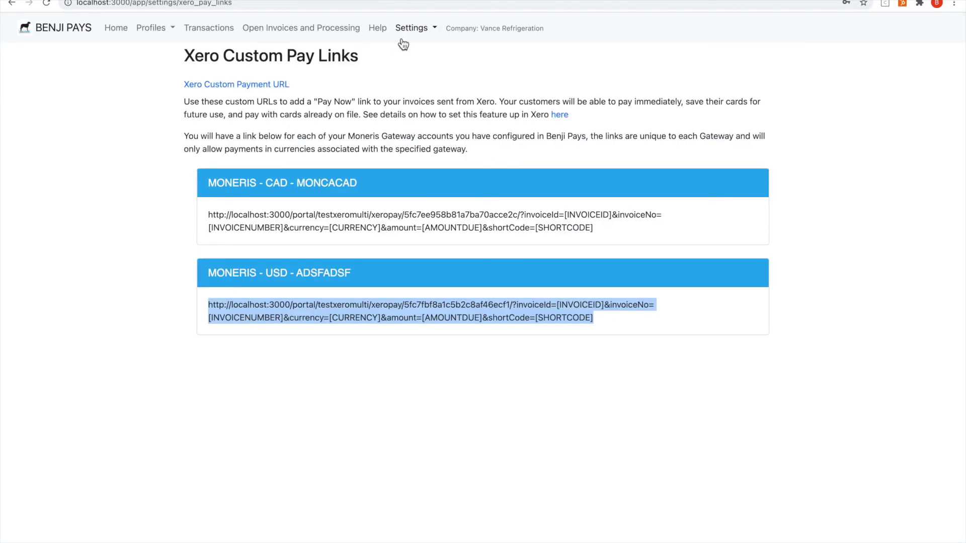
{"action": "left_click", "coordinate": [413, 29]}
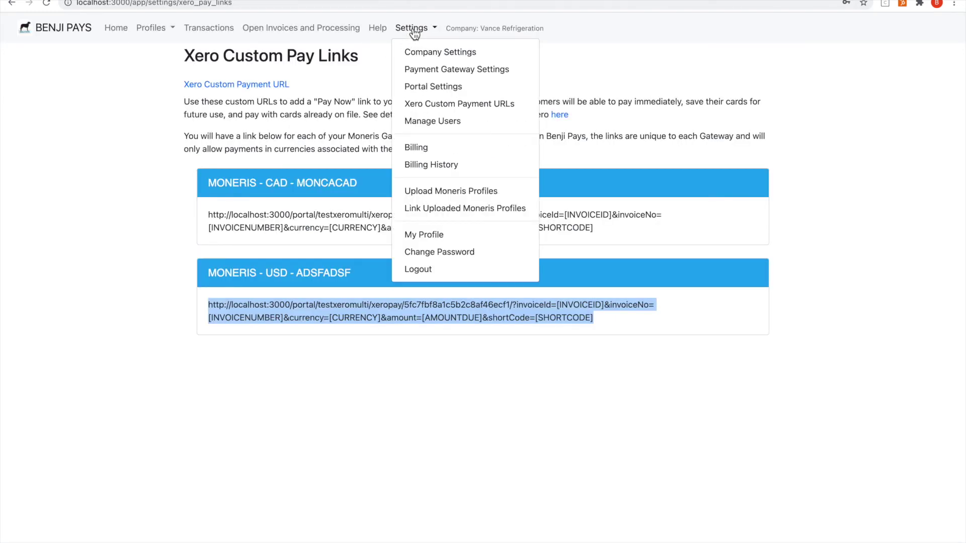